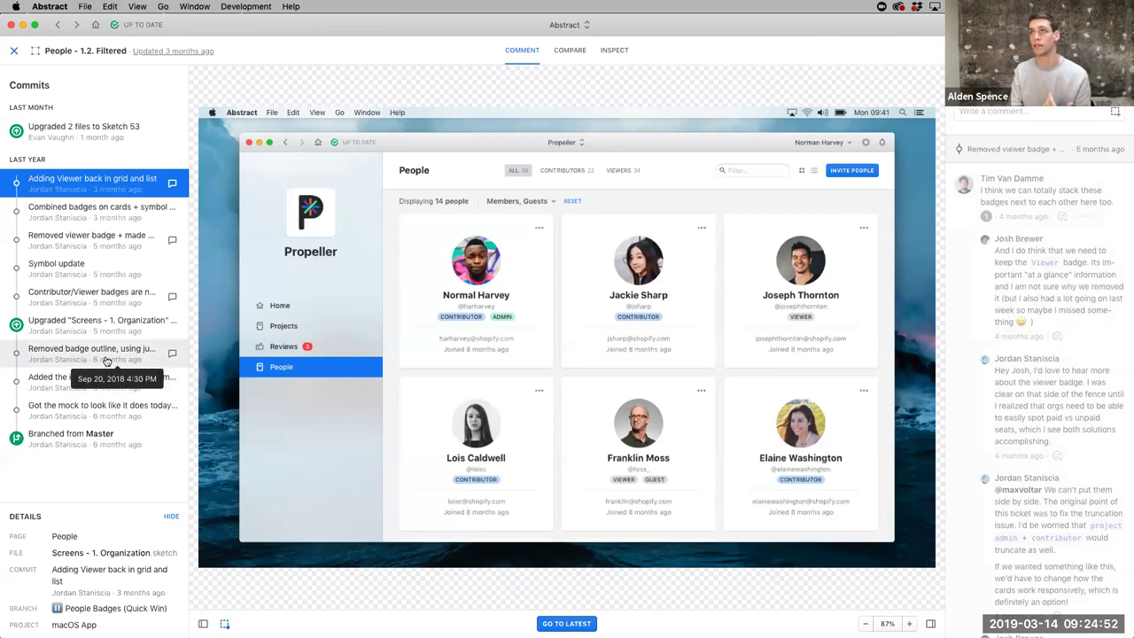
Step: Read through the People - 1.2. Filtered artboard's comment threads and open the "Removed viewer badge + made badge symbols" commit
scroll(978, 306, down, 10)
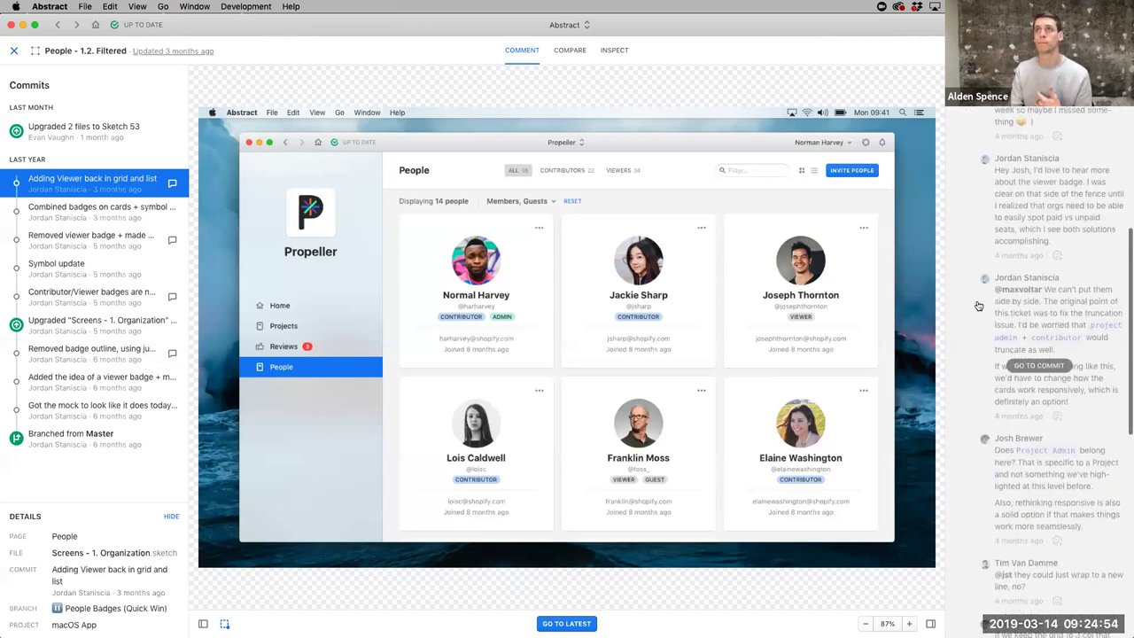
scroll(978, 305, down, 5)
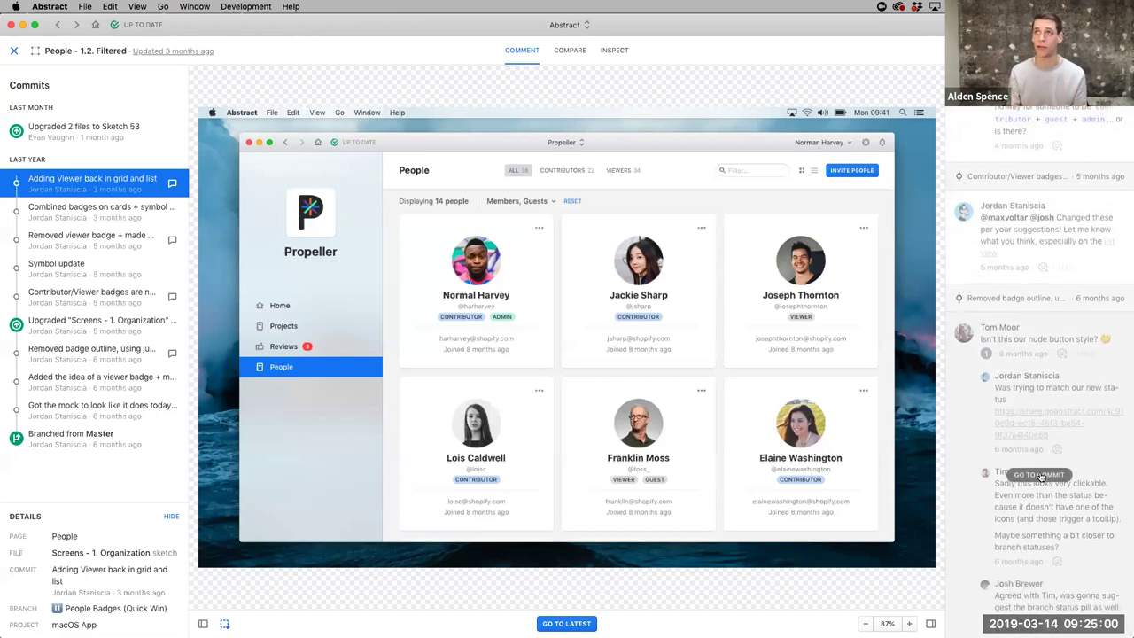
scroll(1008, 233, up, 5)
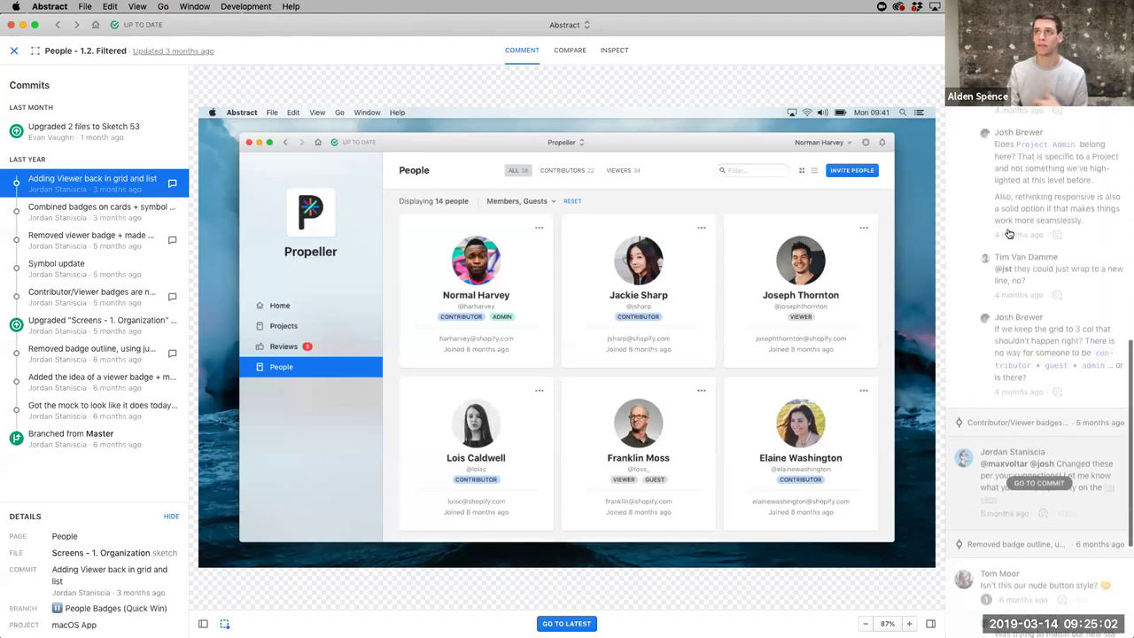
scroll(1009, 233, up, 2)
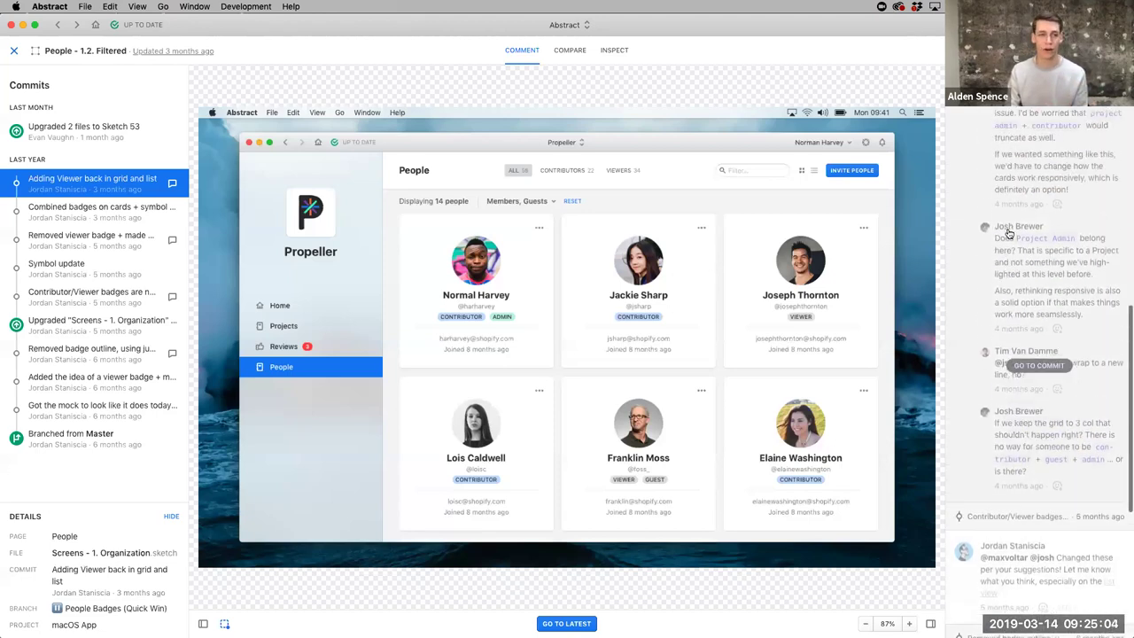
scroll(1008, 233, up, 6)
scroll(1009, 233, up, 8)
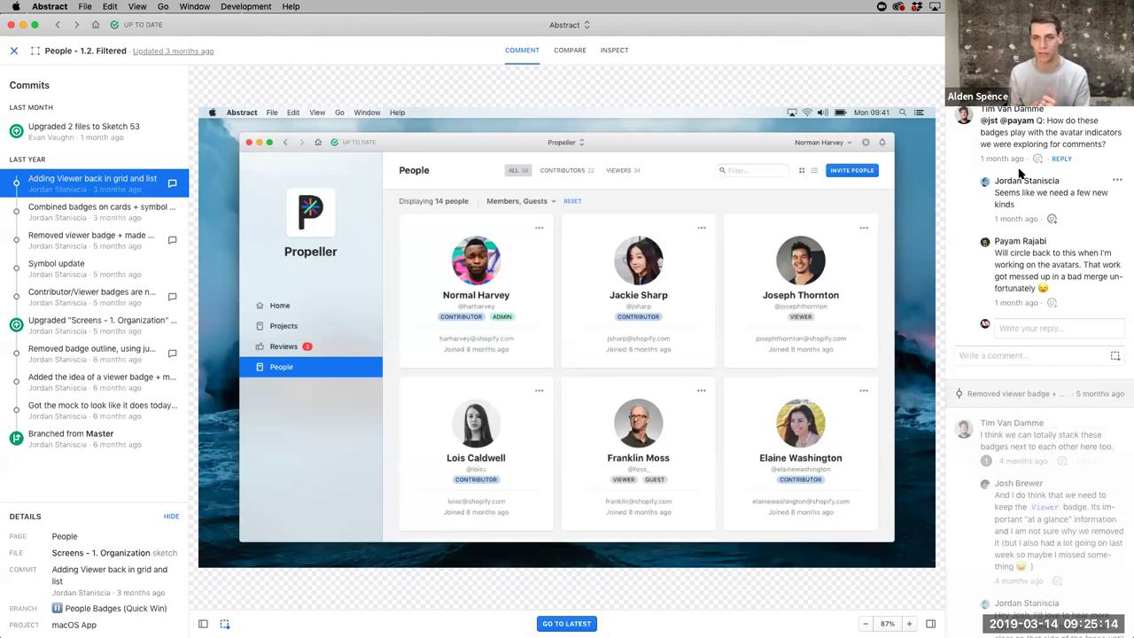
scroll(1021, 173, down, 5)
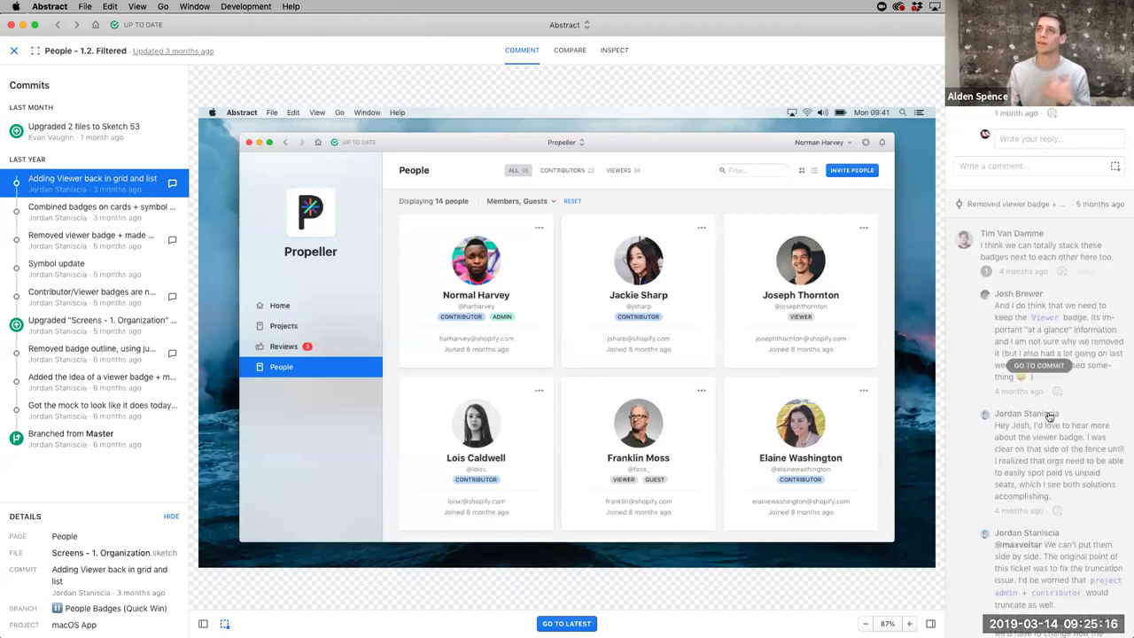
click(1001, 202)
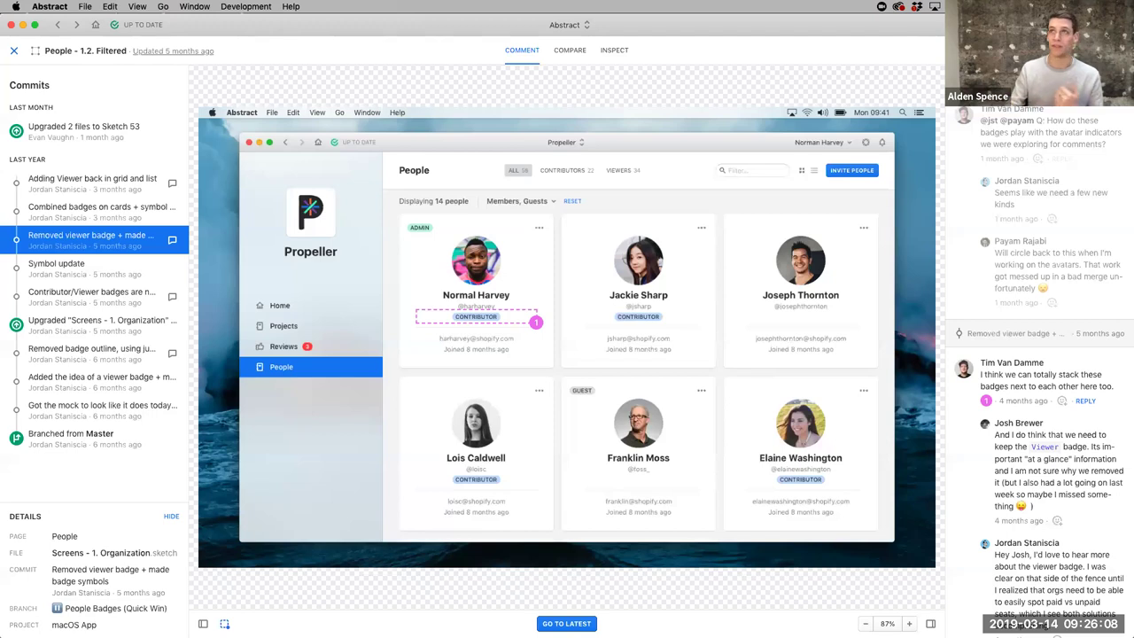
Step: Set the artboard's share link to be viewable by anyone with the link, without access to all versions
click(1108, 51)
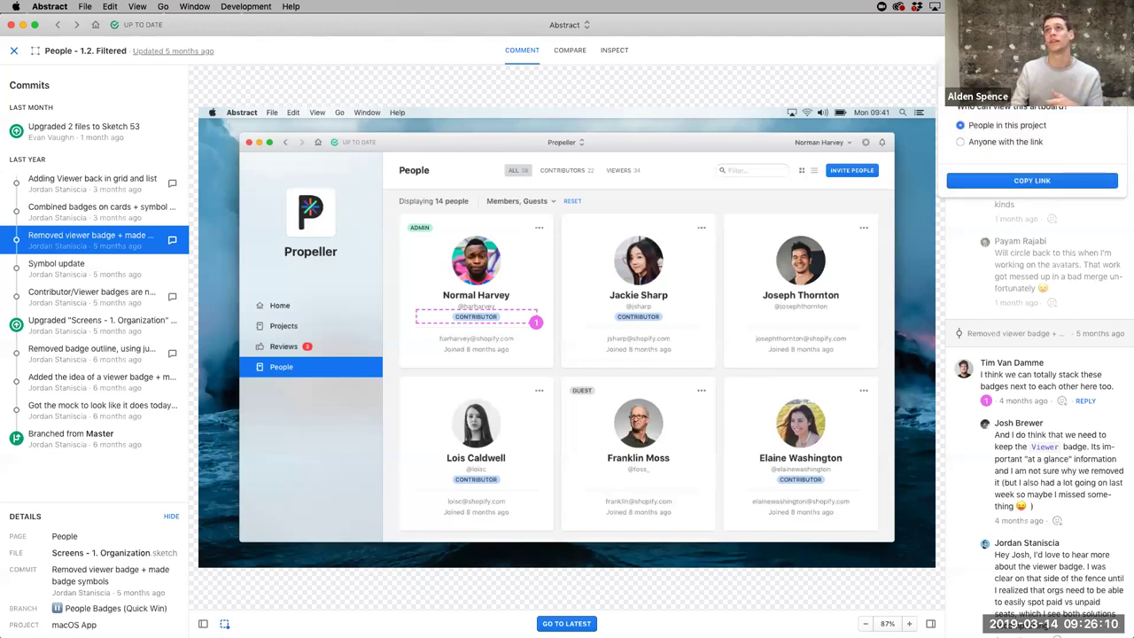
click(996, 142)
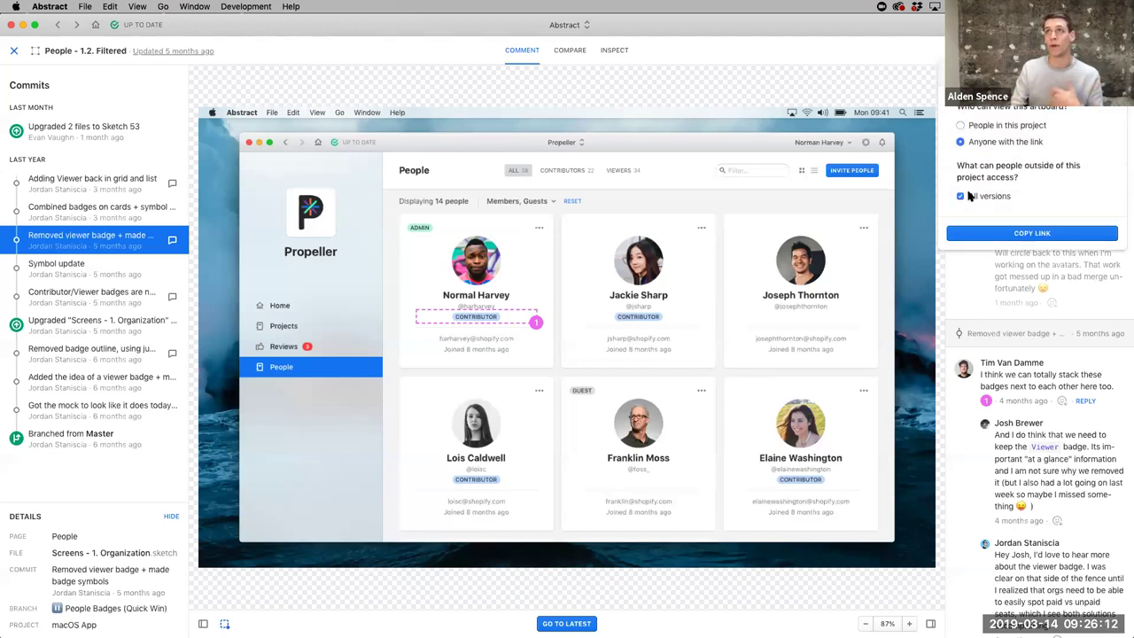
click(961, 197)
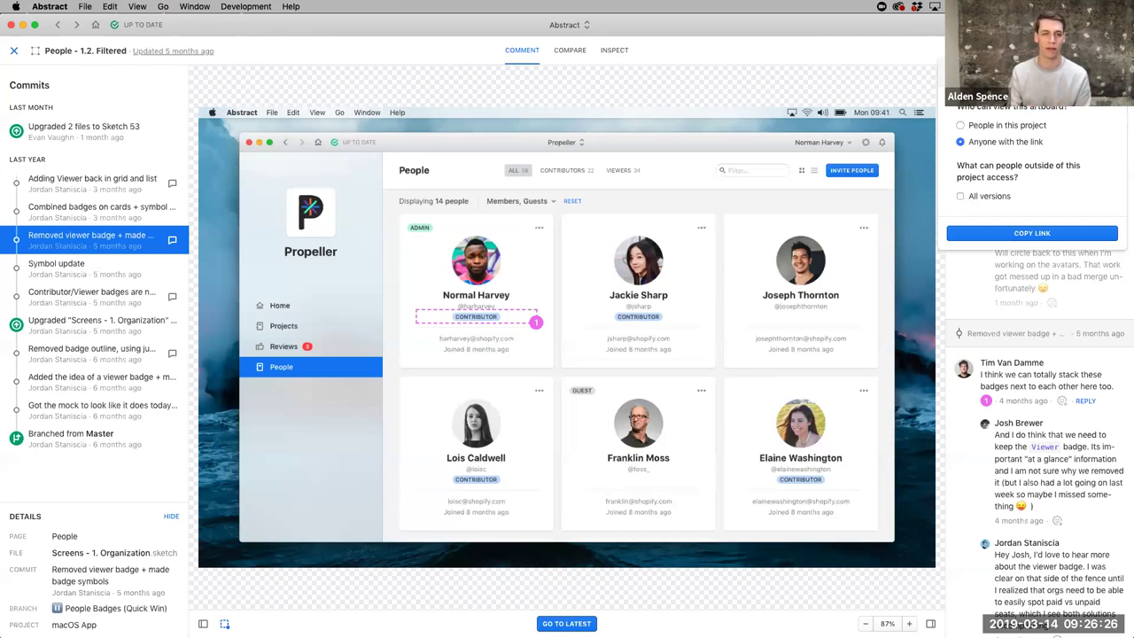
key(Escape)
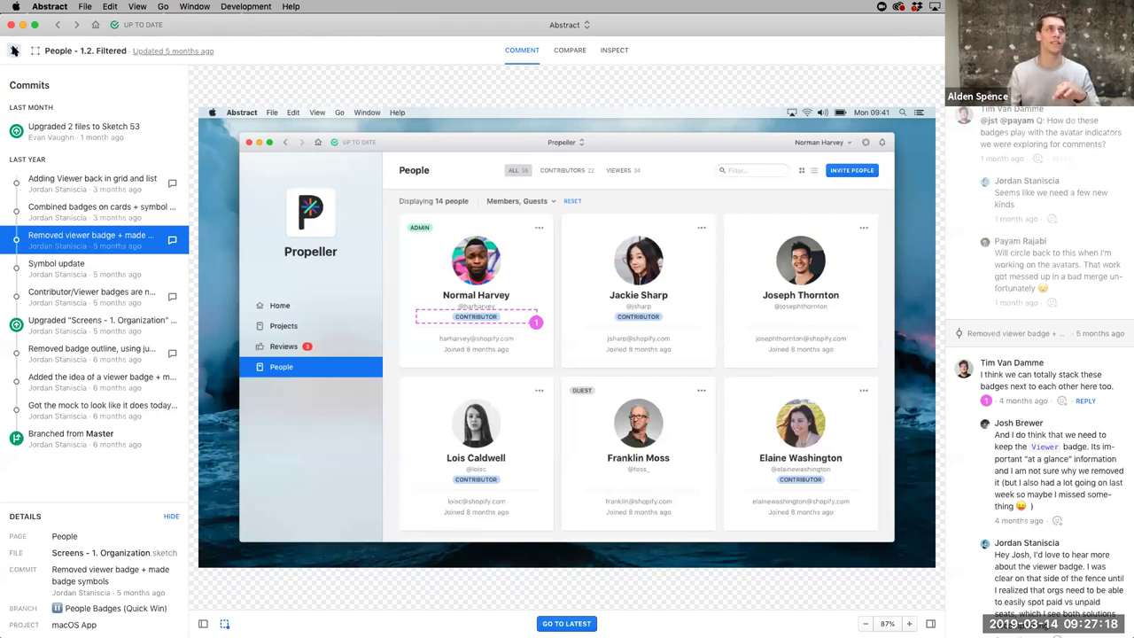
Step: Leave the artboard and open the "Upgraded 2 files to Sketch 53.2" commit in the macOS App project's Master commits
click(14, 51)
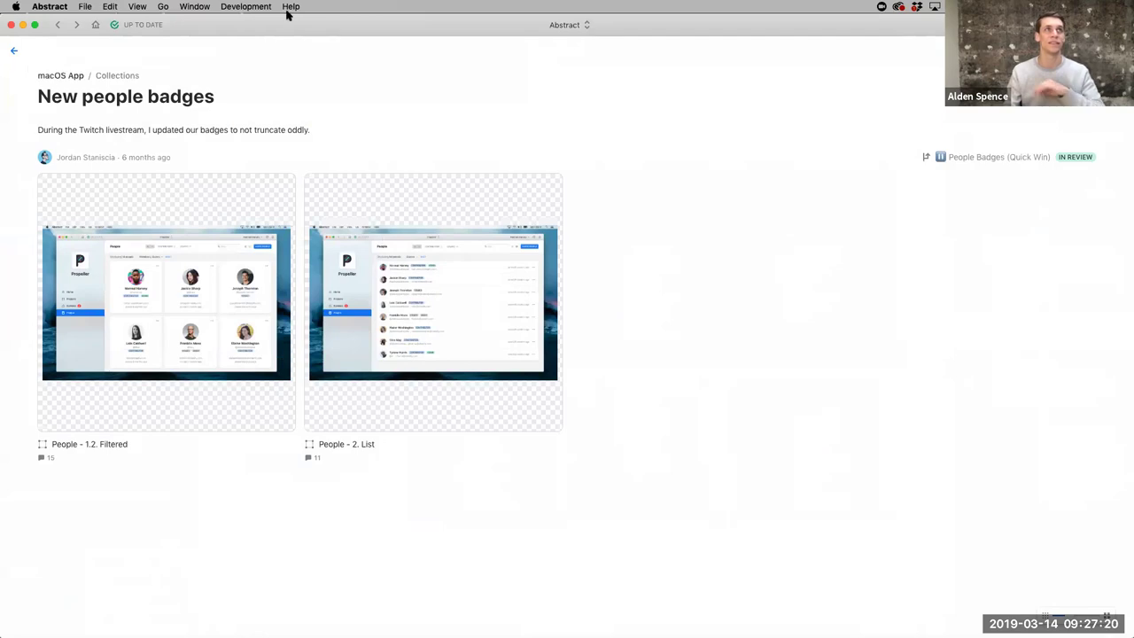
click(73, 77)
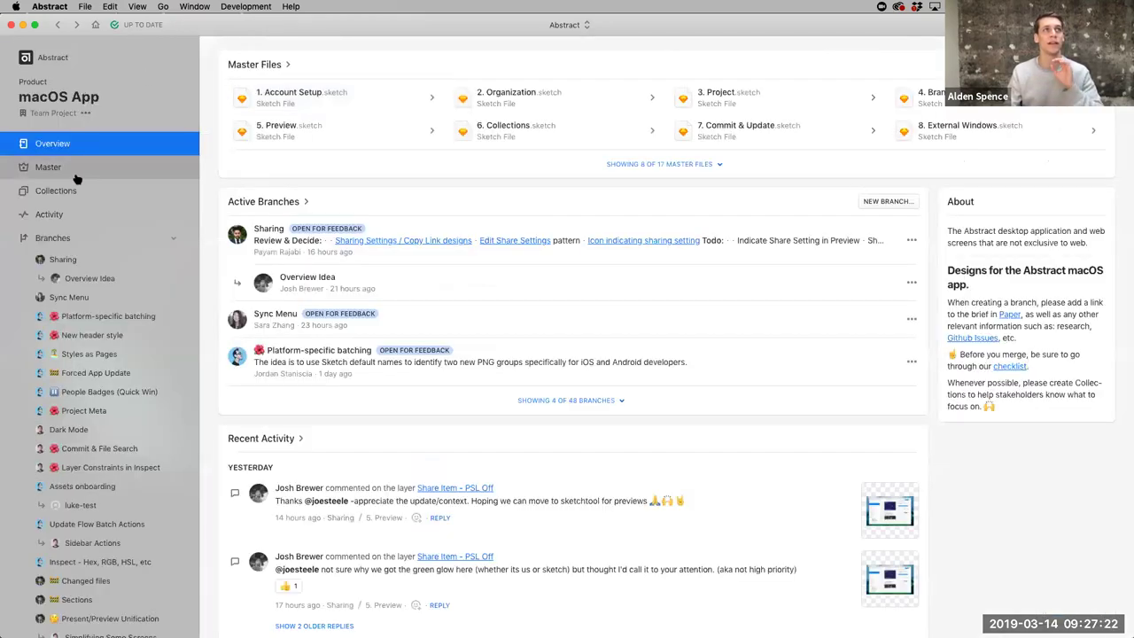
click(78, 172)
click(281, 80)
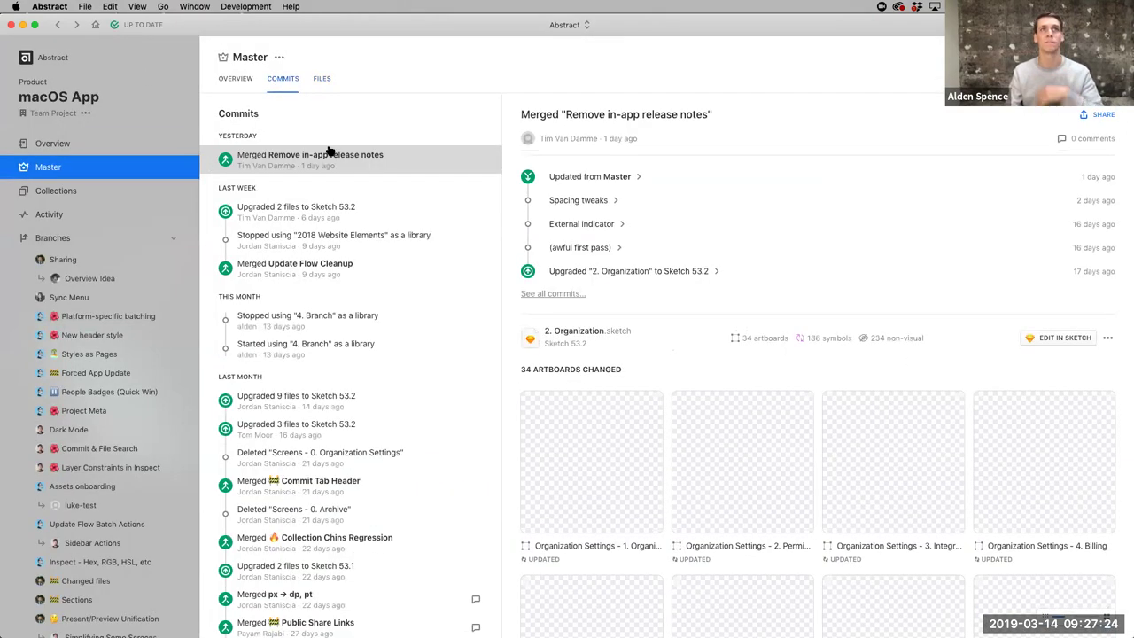
click(277, 217)
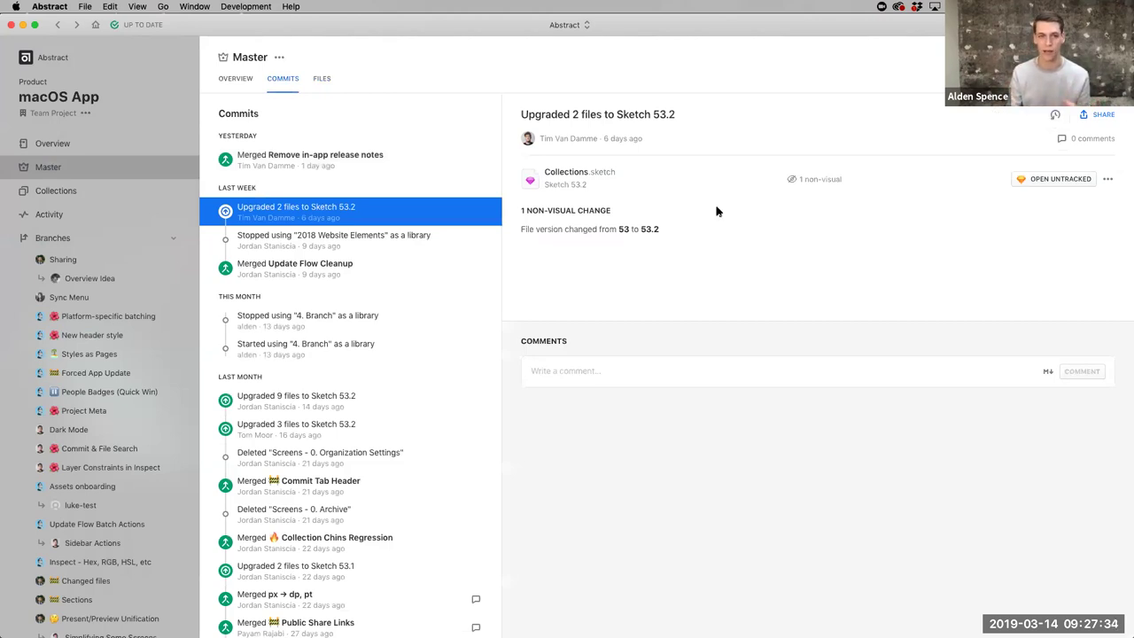
Step: Open the "Webinar // Collections & Design Reviews in Abstract" collection from the Marketing project's Master overview
click(53, 58)
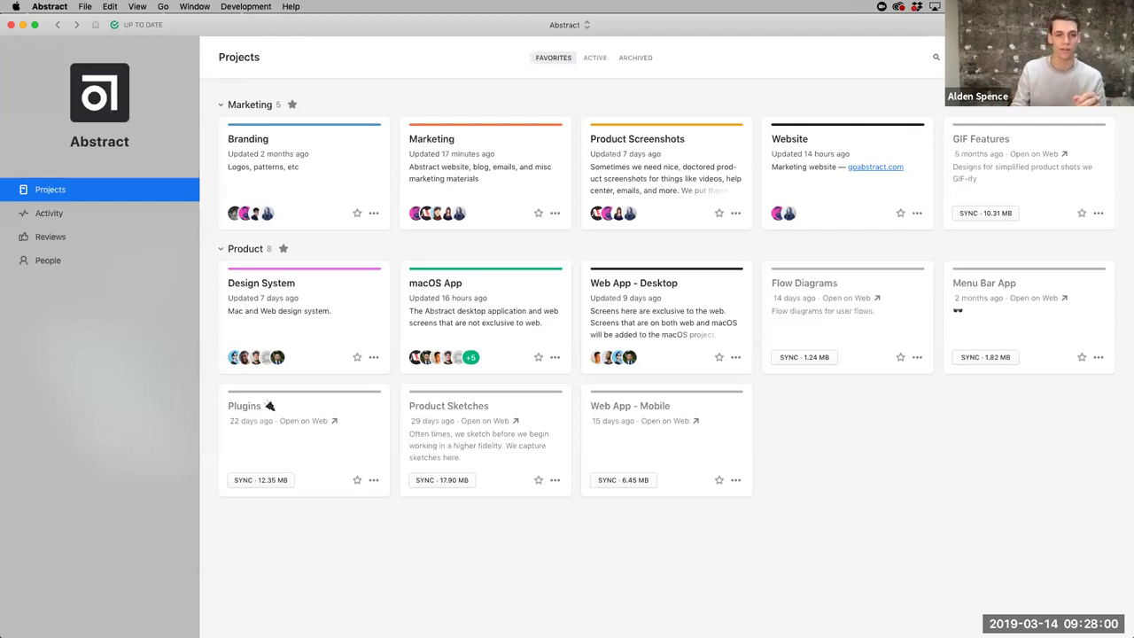
click(441, 141)
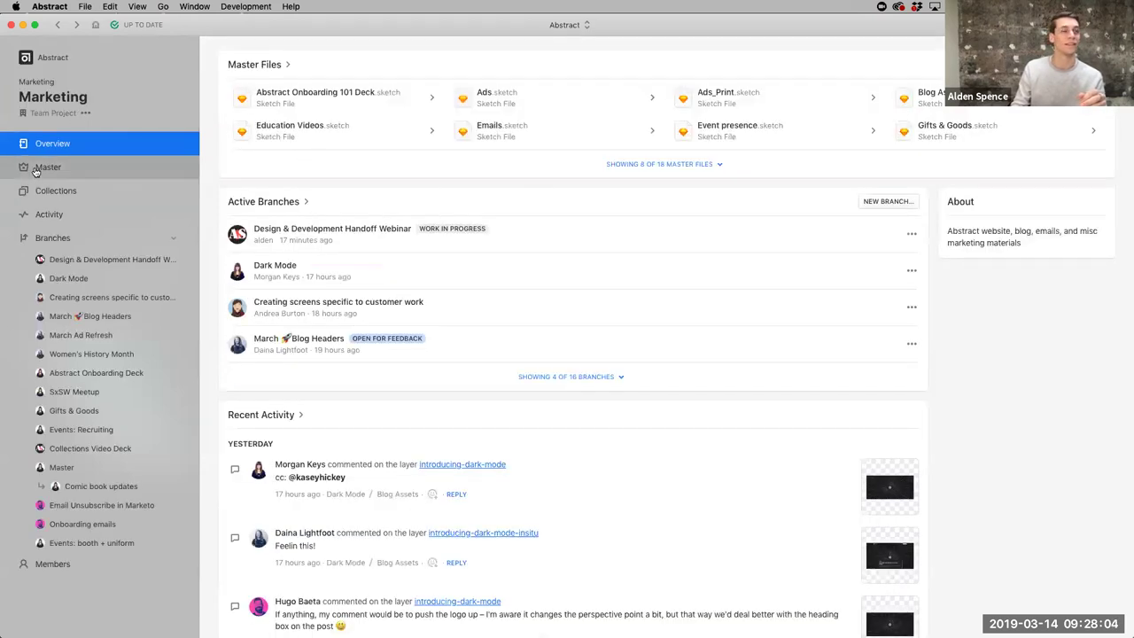
click(40, 168)
click(236, 81)
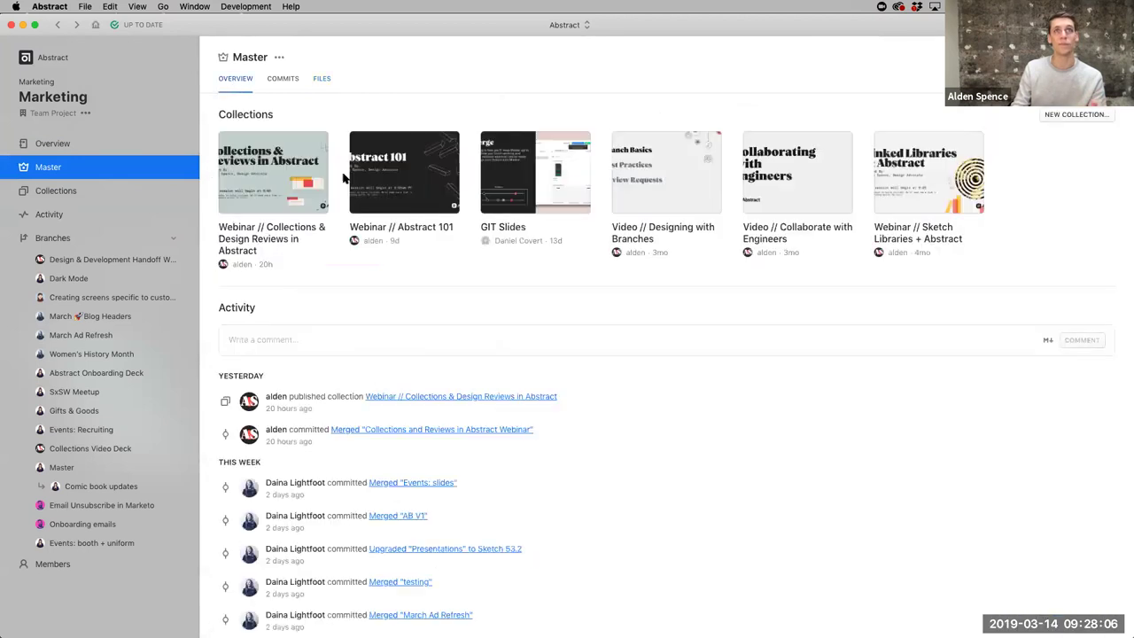
click(274, 187)
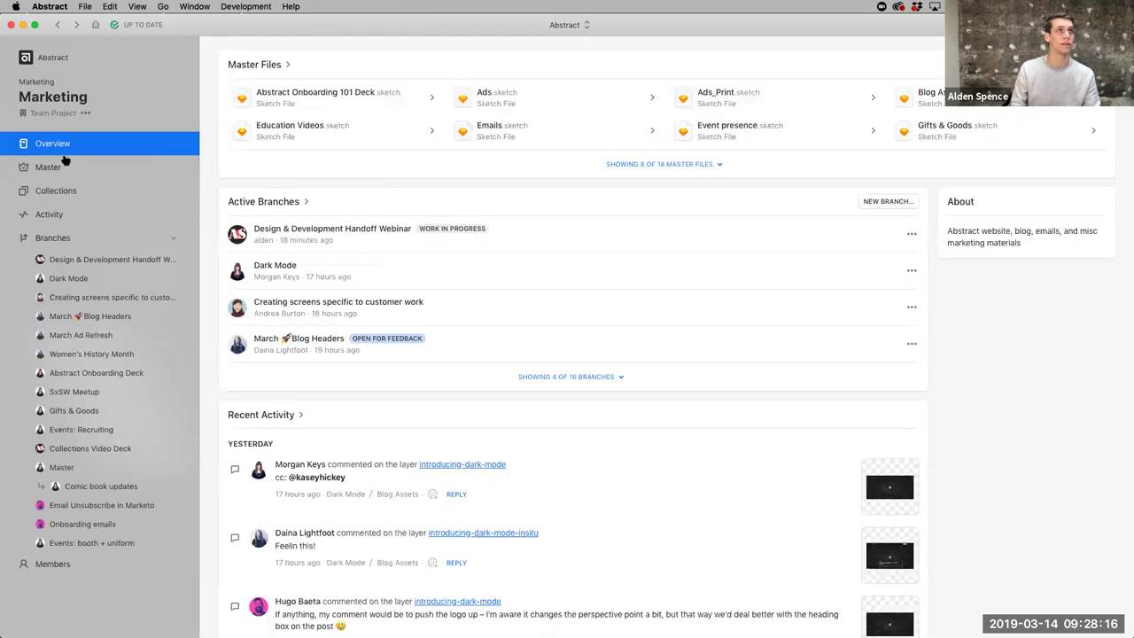
click(65, 167)
click(236, 79)
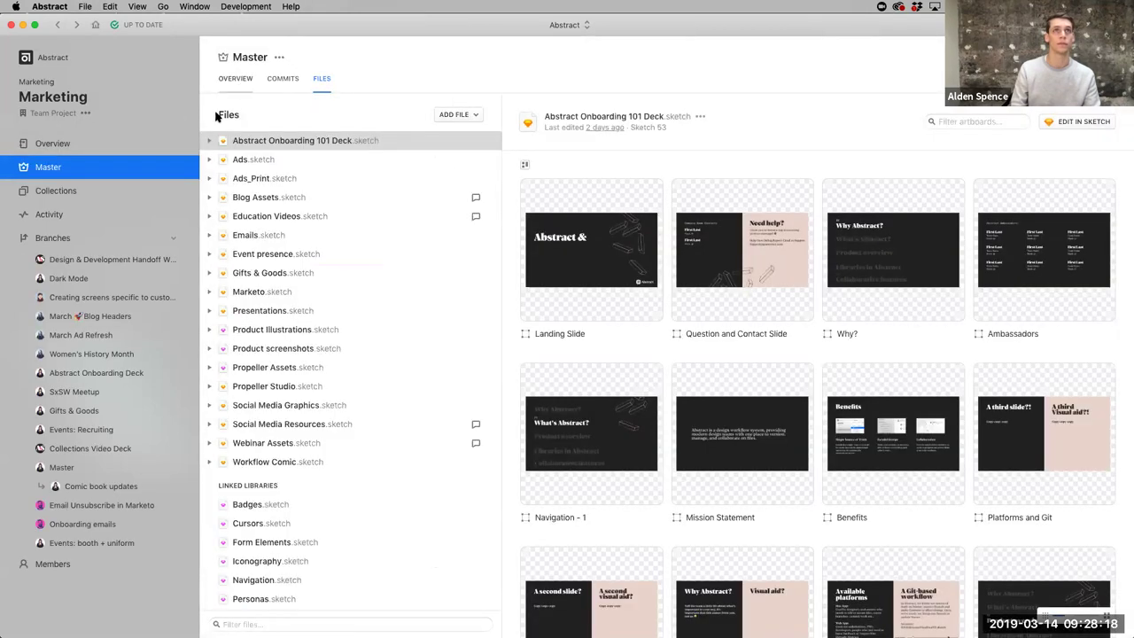
click(268, 238)
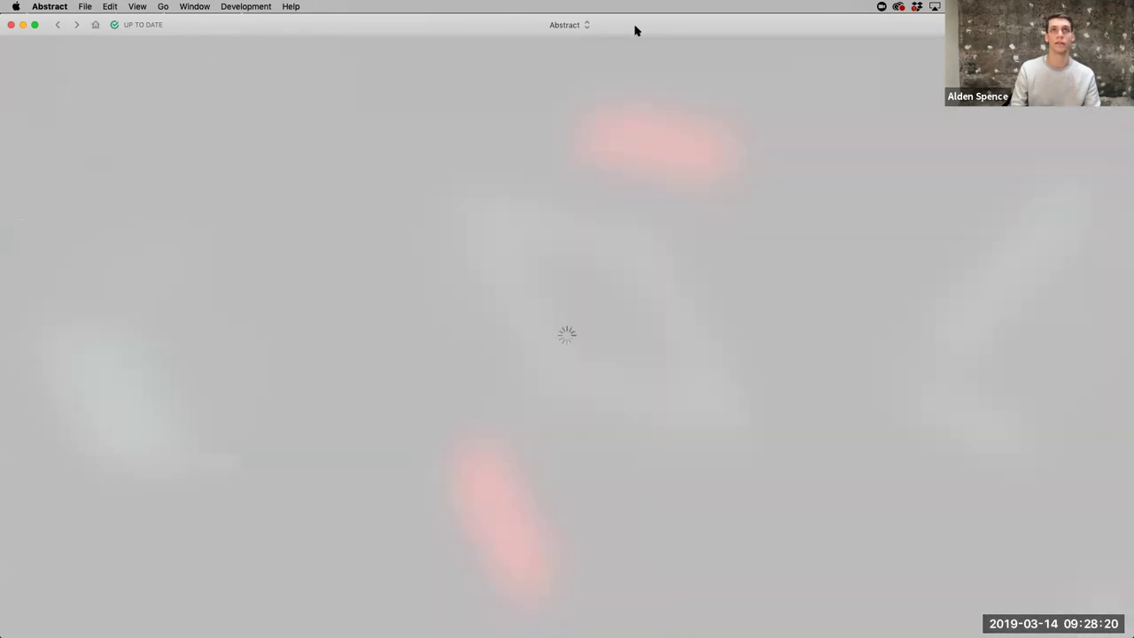
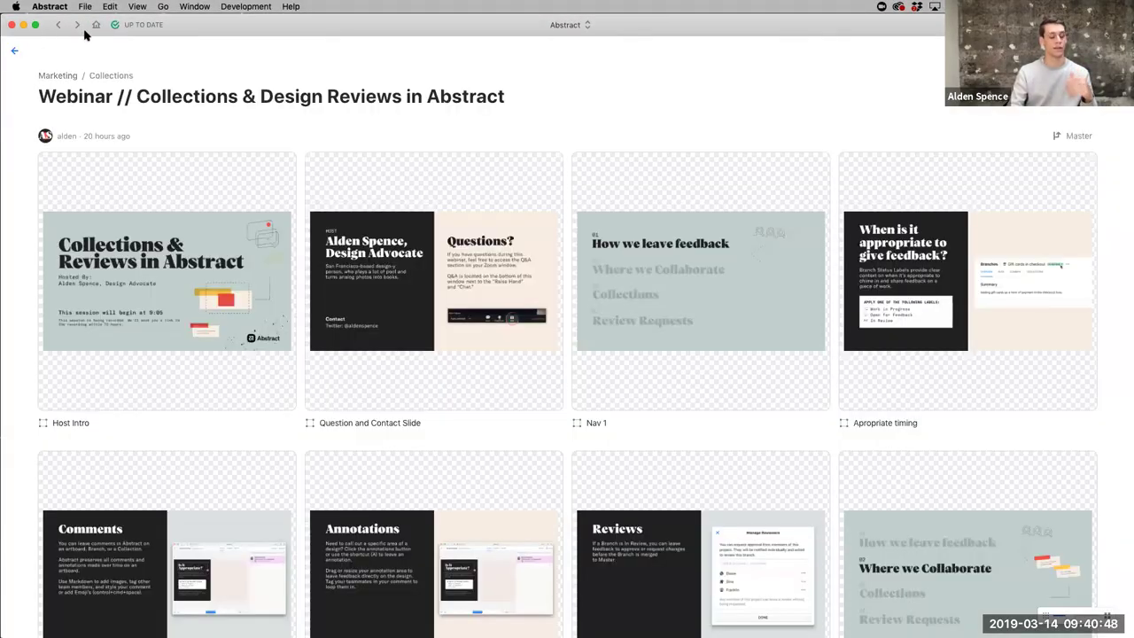
Step: Return to the macOS App project and view its Master files and its active branches
click(94, 26)
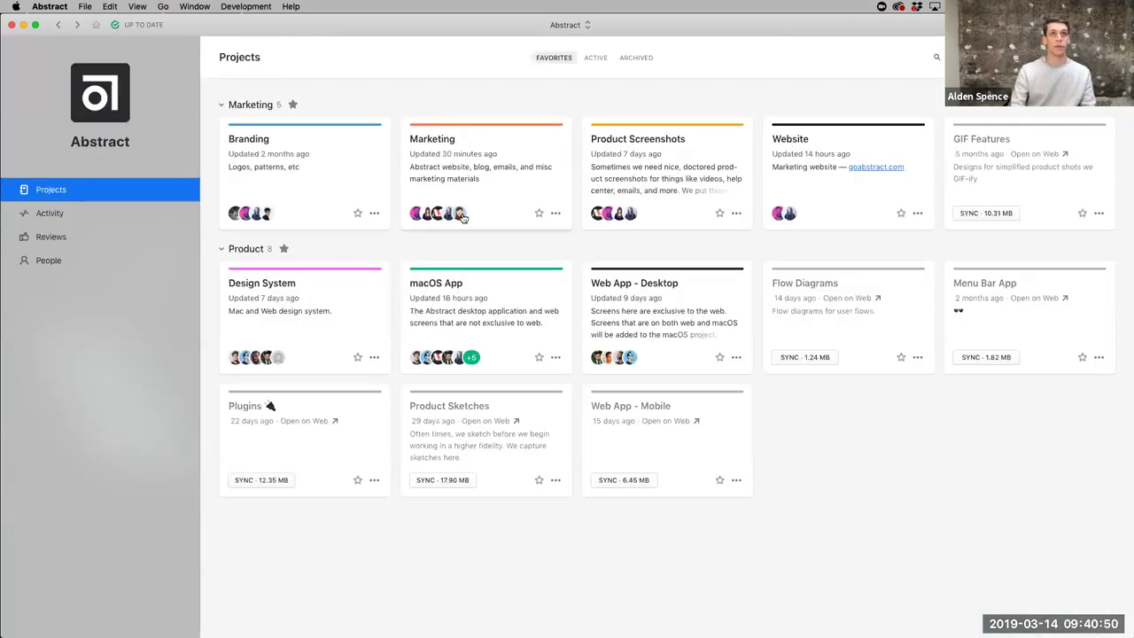
click(461, 306)
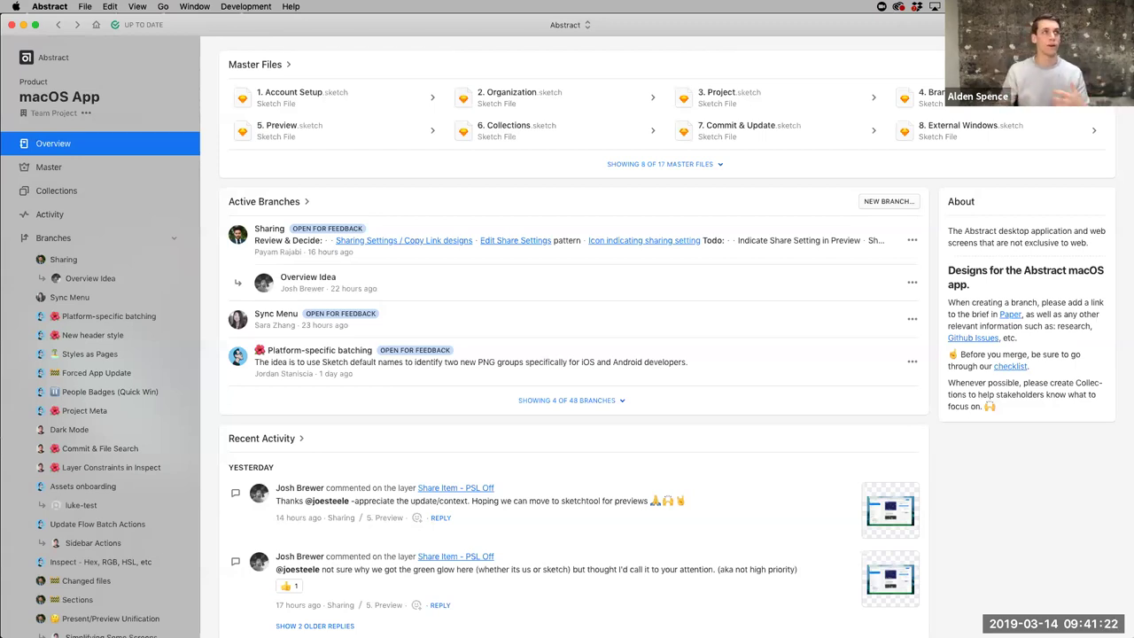
click(48, 171)
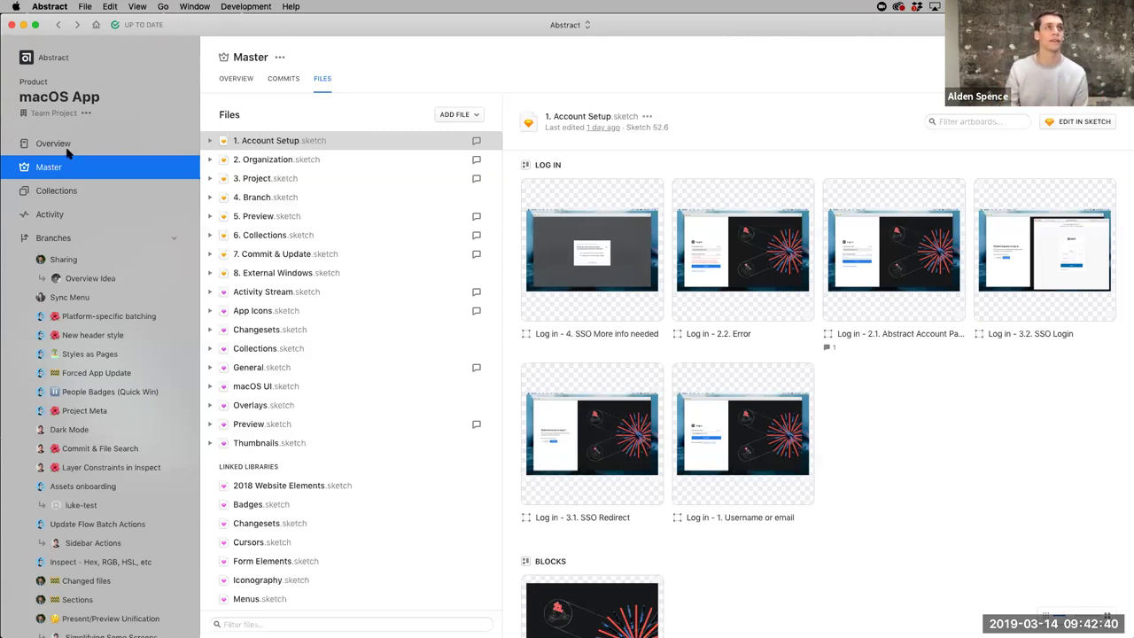
click(69, 240)
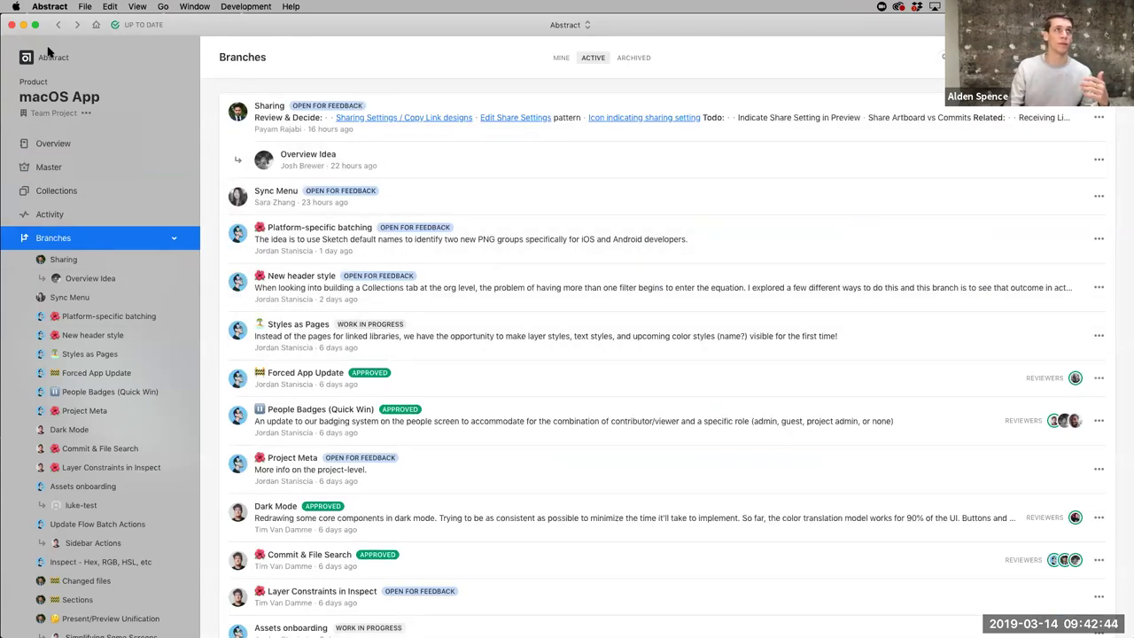
Step: Show all branch reviews across the Abstract organization instead of only the assigned ones
click(53, 59)
click(71, 238)
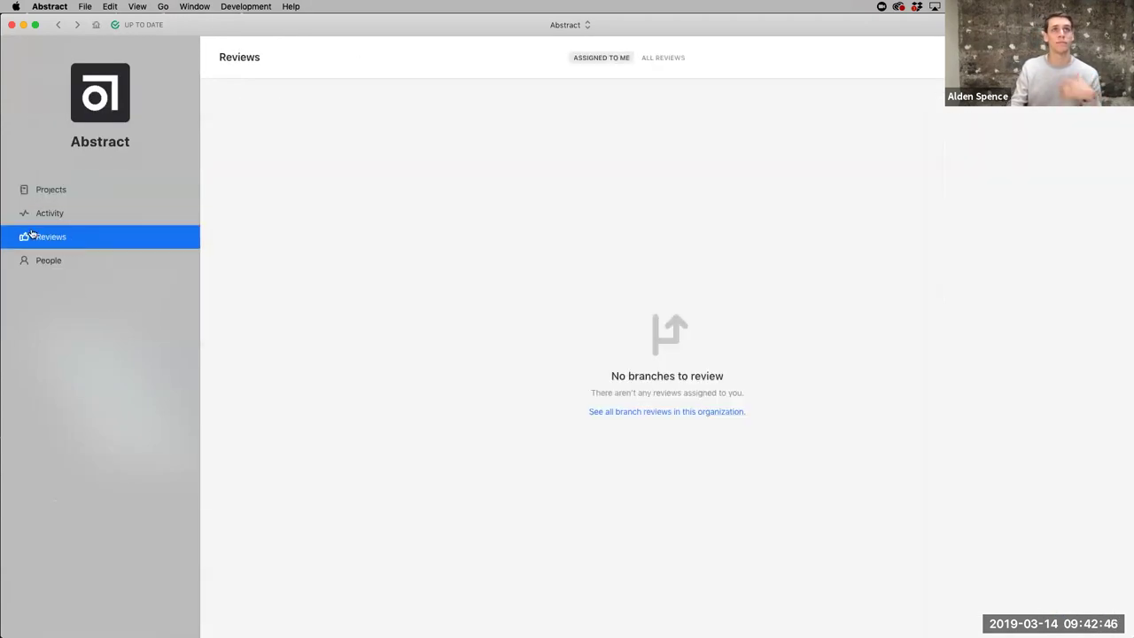
click(645, 57)
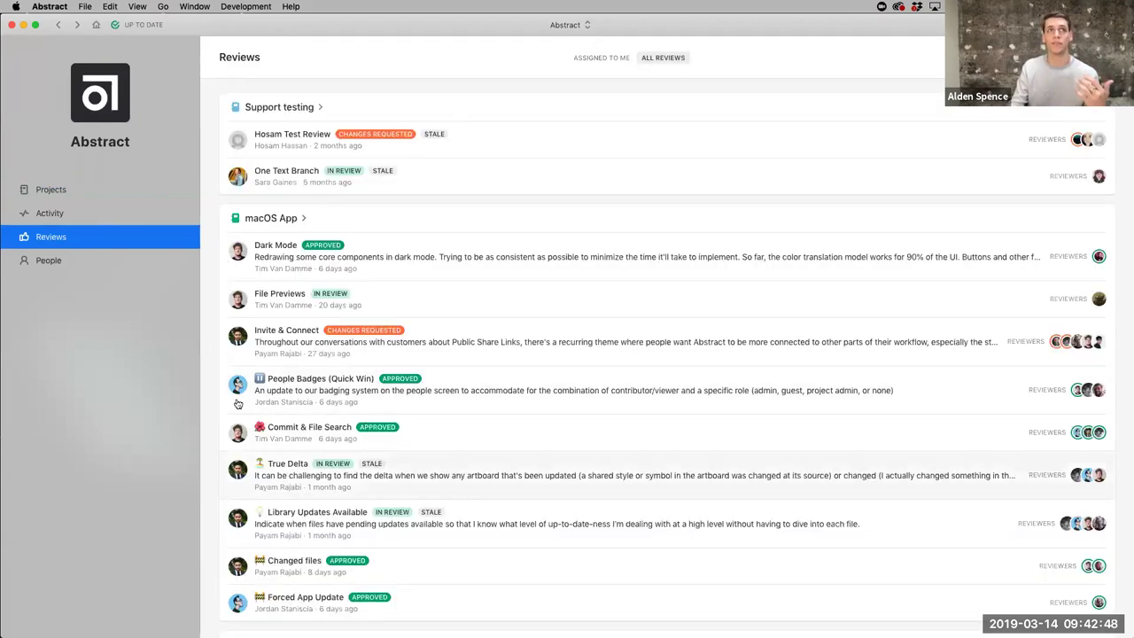
Step: Try filtering the organization's reviews by the Product Screenshots project
click(1045, 58)
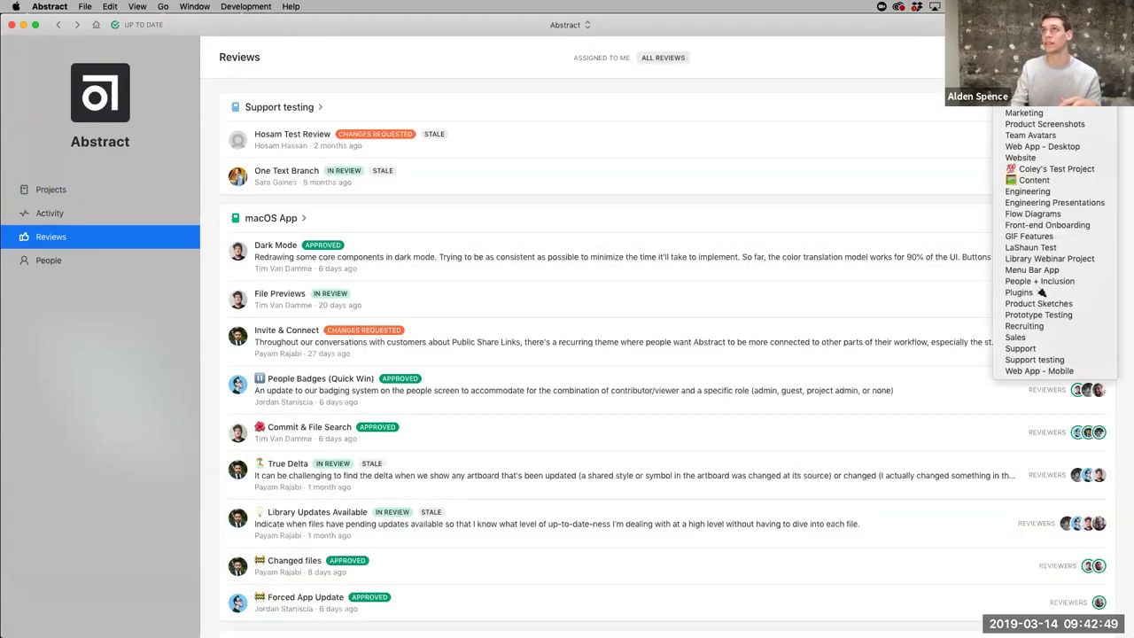
click(1046, 124)
click(1046, 58)
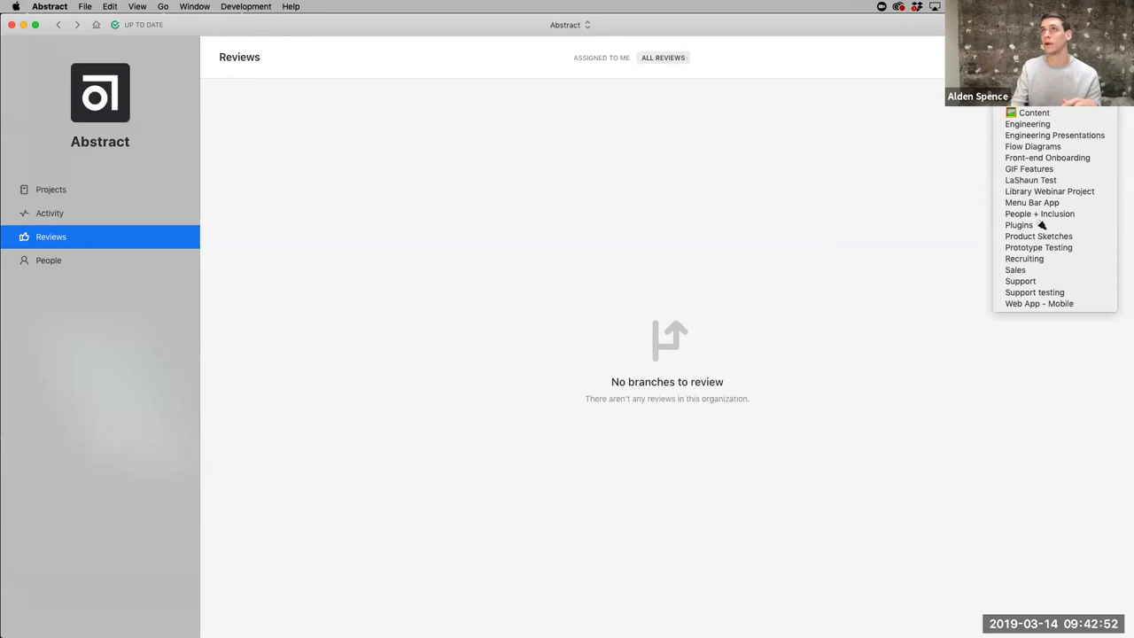
key(Escape)
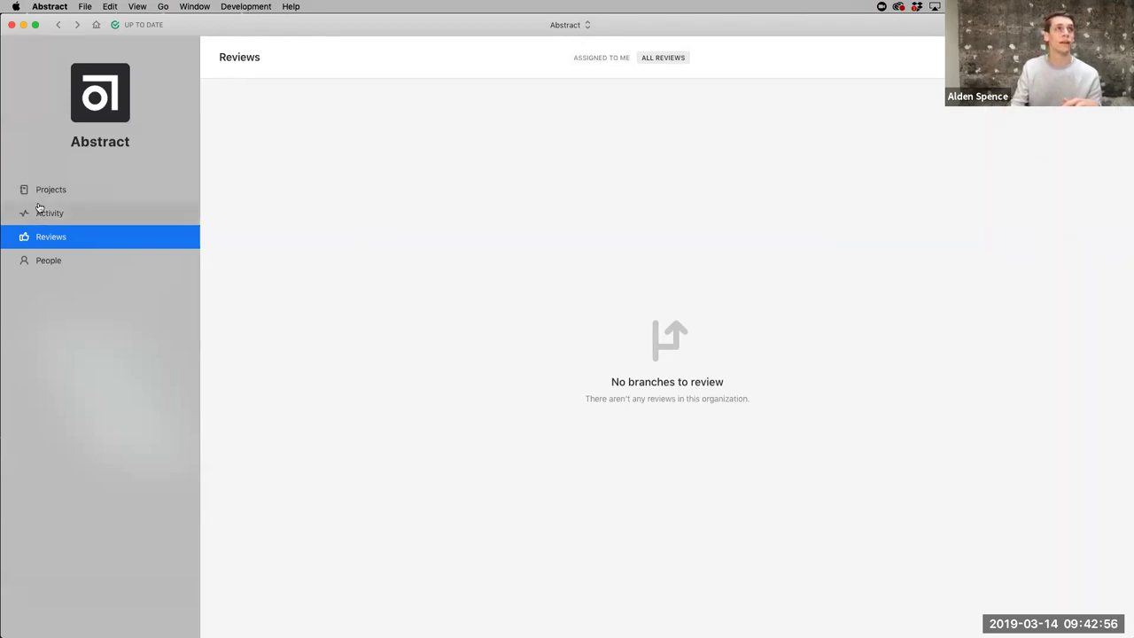
Step: Filter the organization's reviews by the macOS App project and open that project's overview
click(1045, 58)
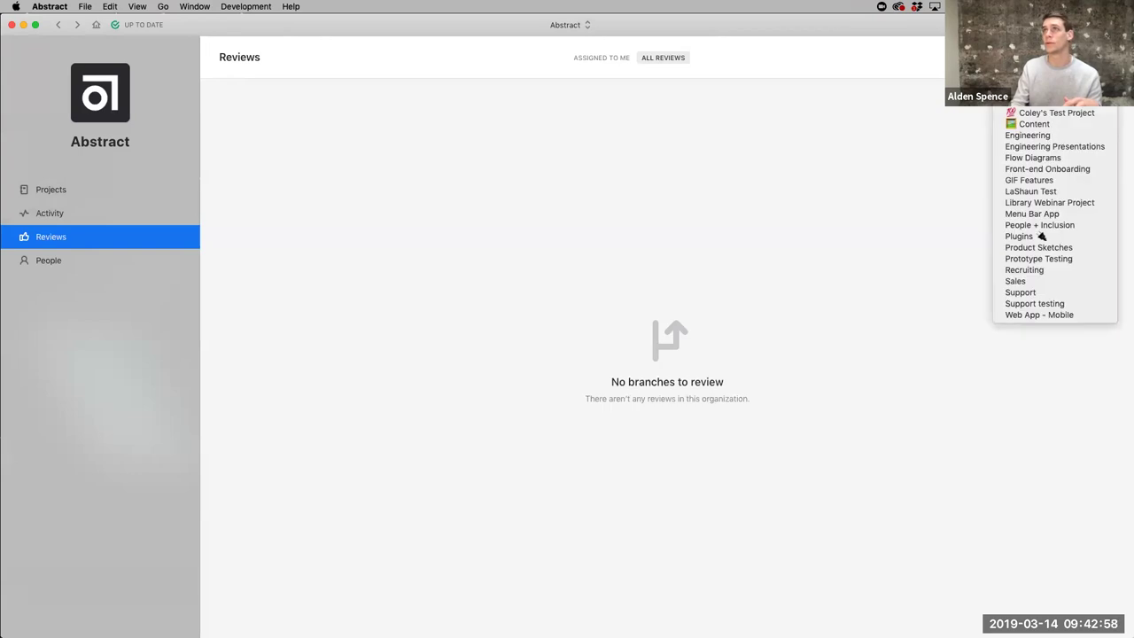
click(1073, 243)
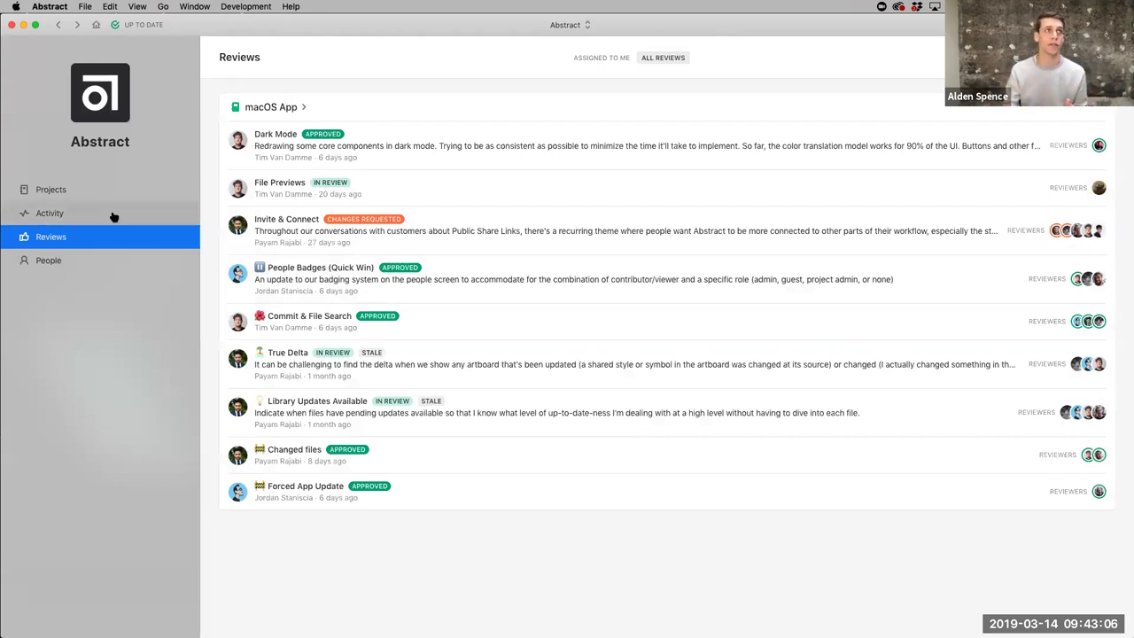
click(95, 190)
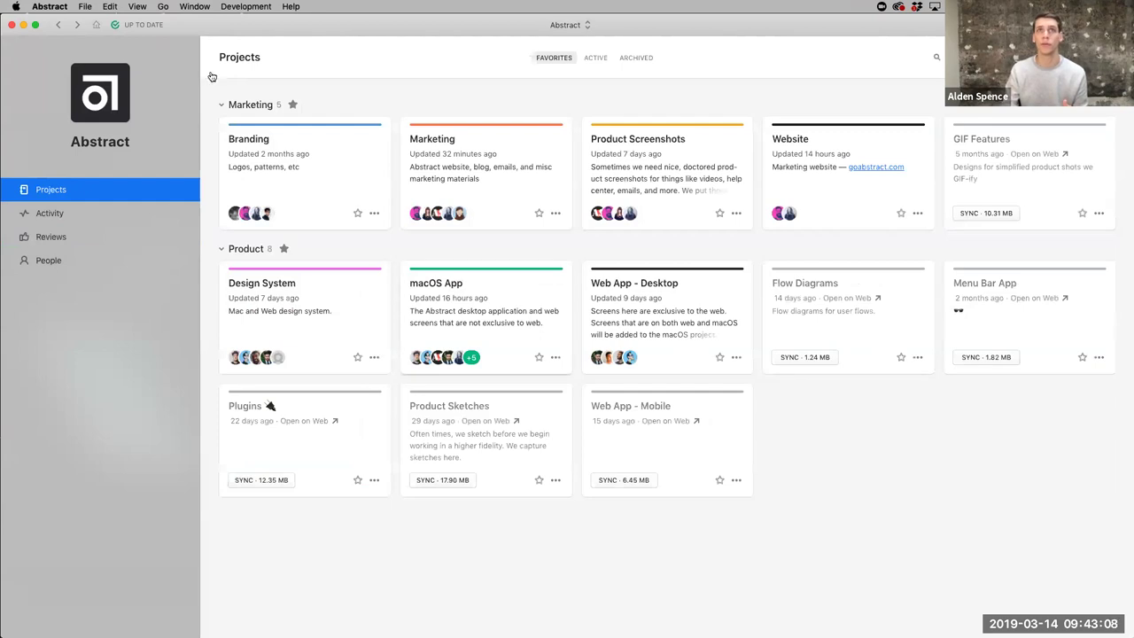
click(485, 311)
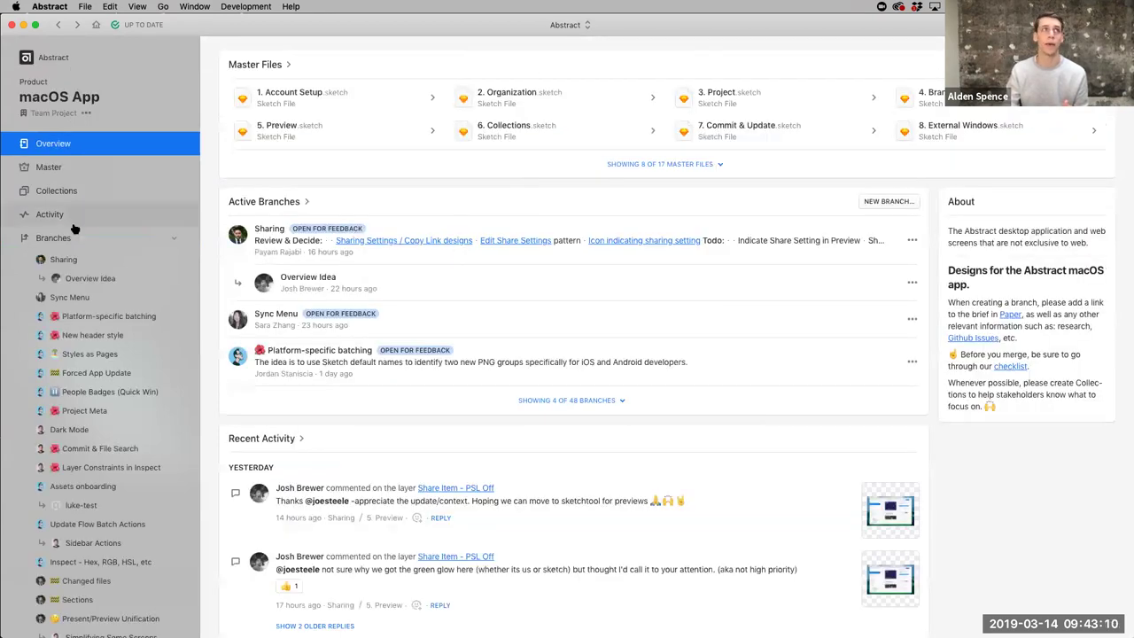
Step: Start a new branch from the macOS App project's Master and begin its name with the palm tree island emoji
click(59, 173)
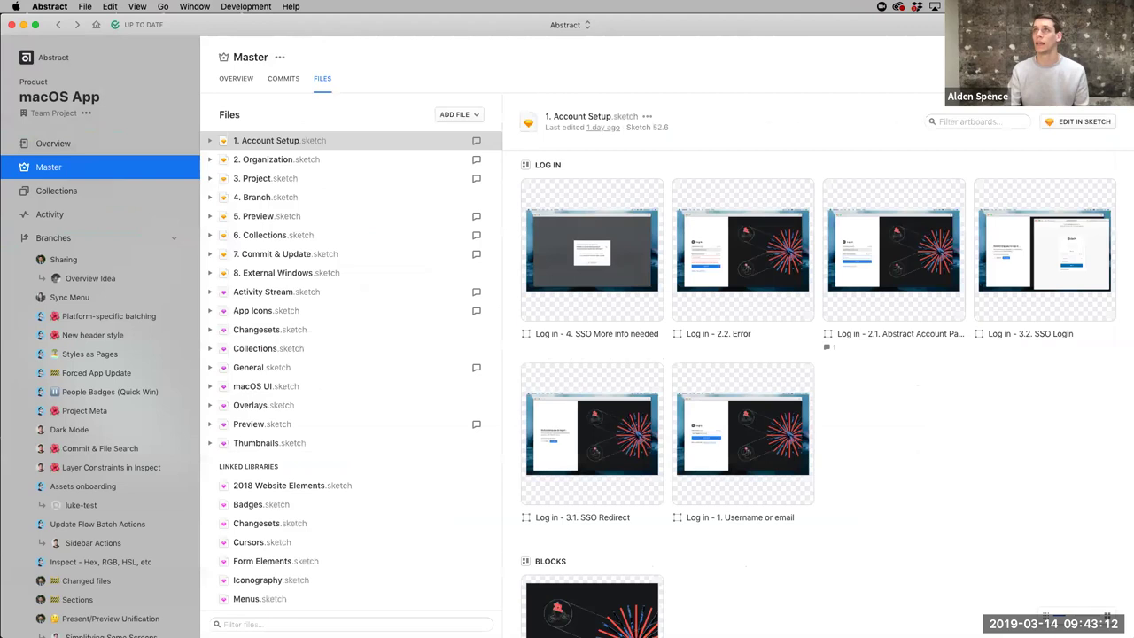
key(super+b)
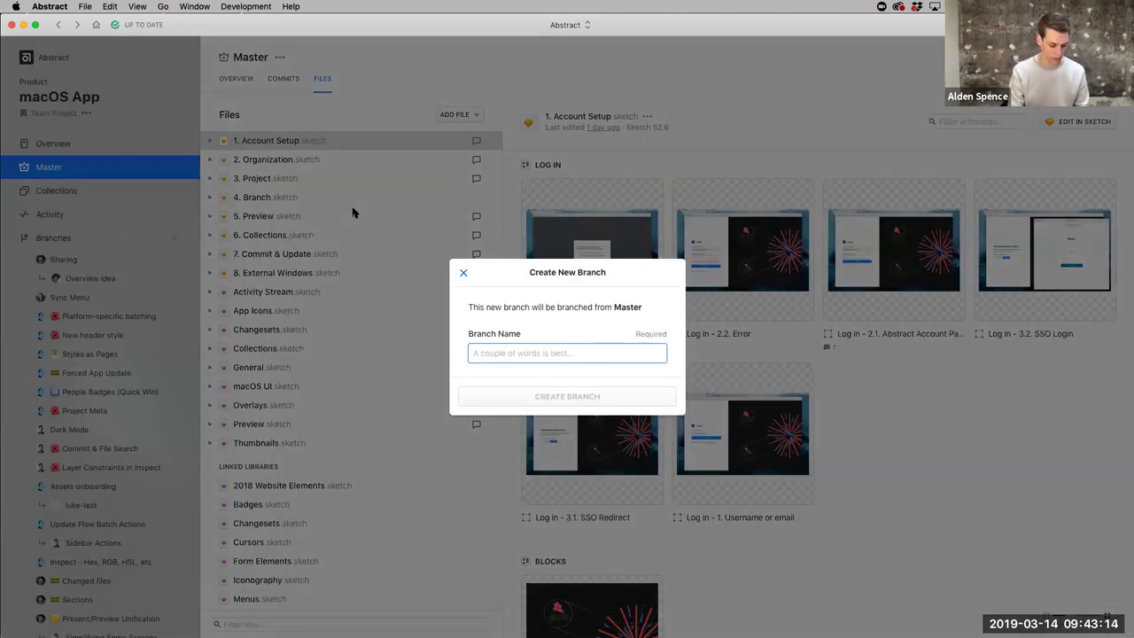
key(ctrl+super+space)
scroll(437, 414, down, 2)
scroll(443, 425, up, 3)
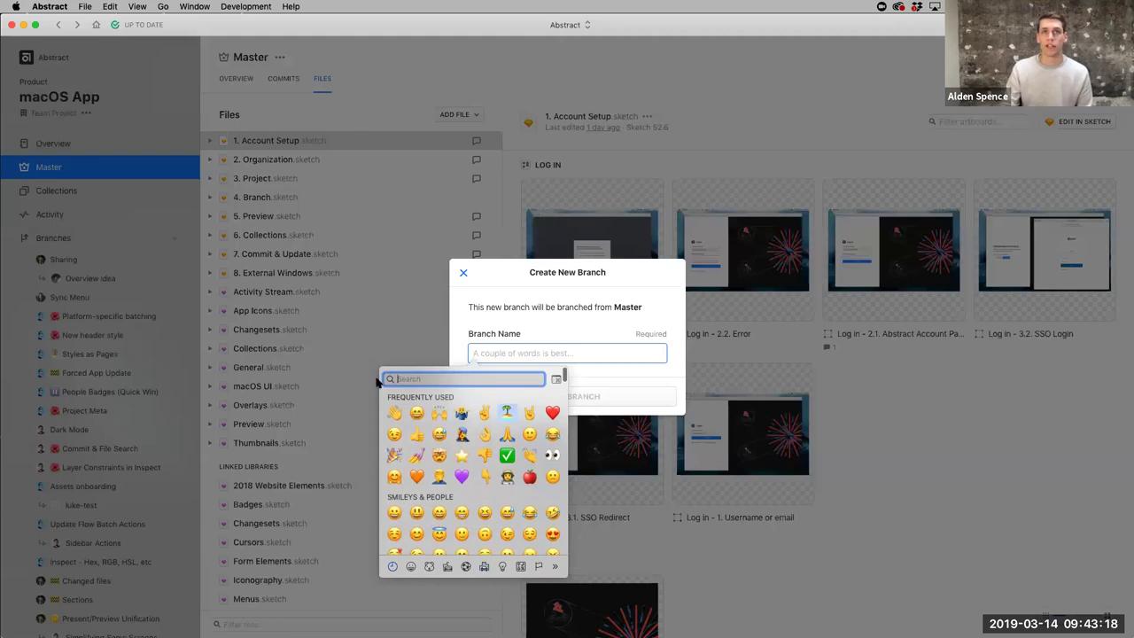
click(514, 418)
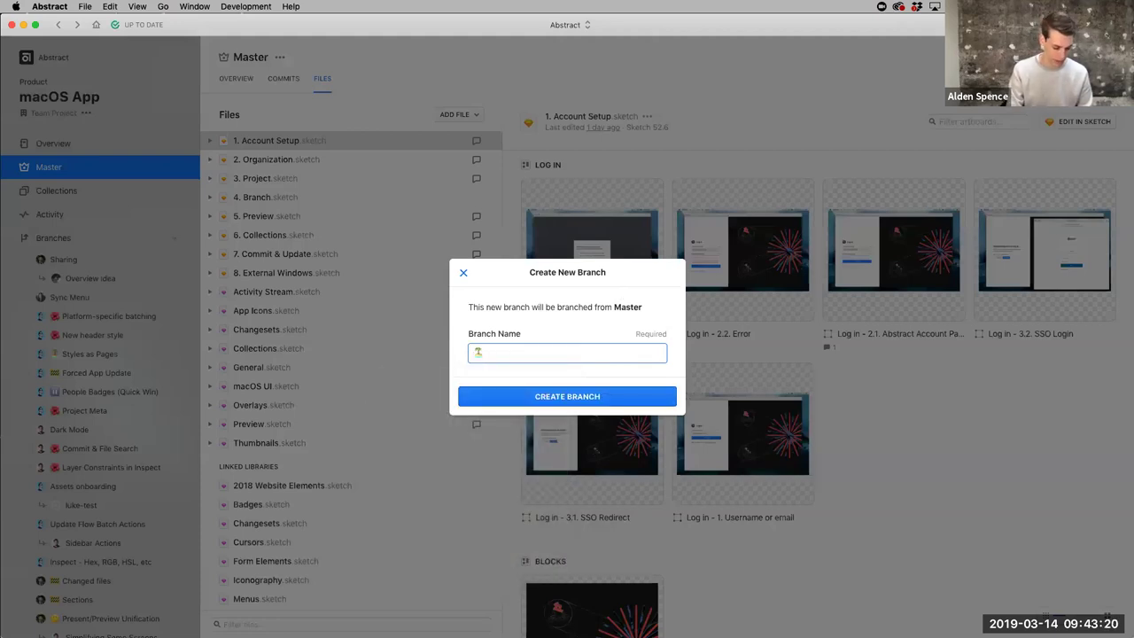
Step: Name the new branch "In-app Onboarding" after the emoji and create it
text(user)
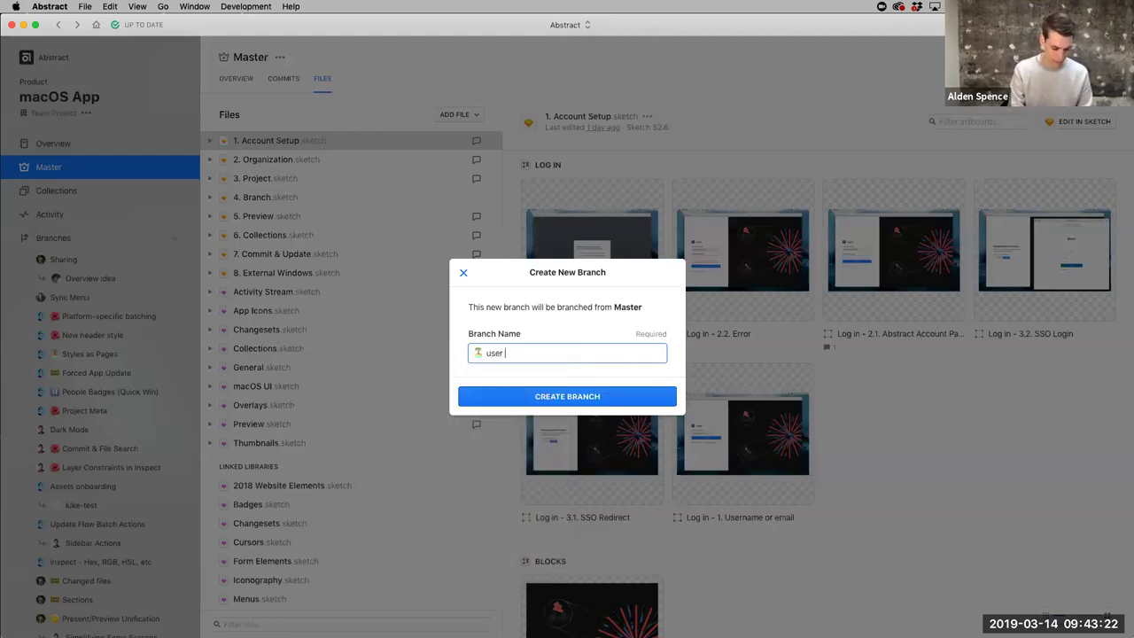
text( Sign - In)
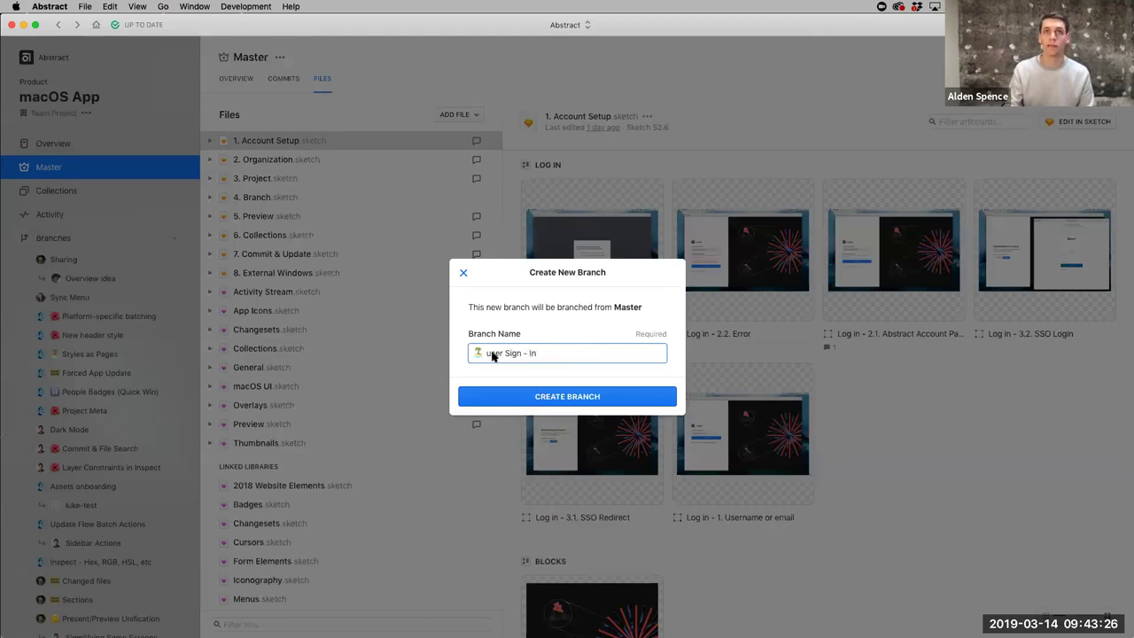
triple_click(488, 355)
text(In-a)
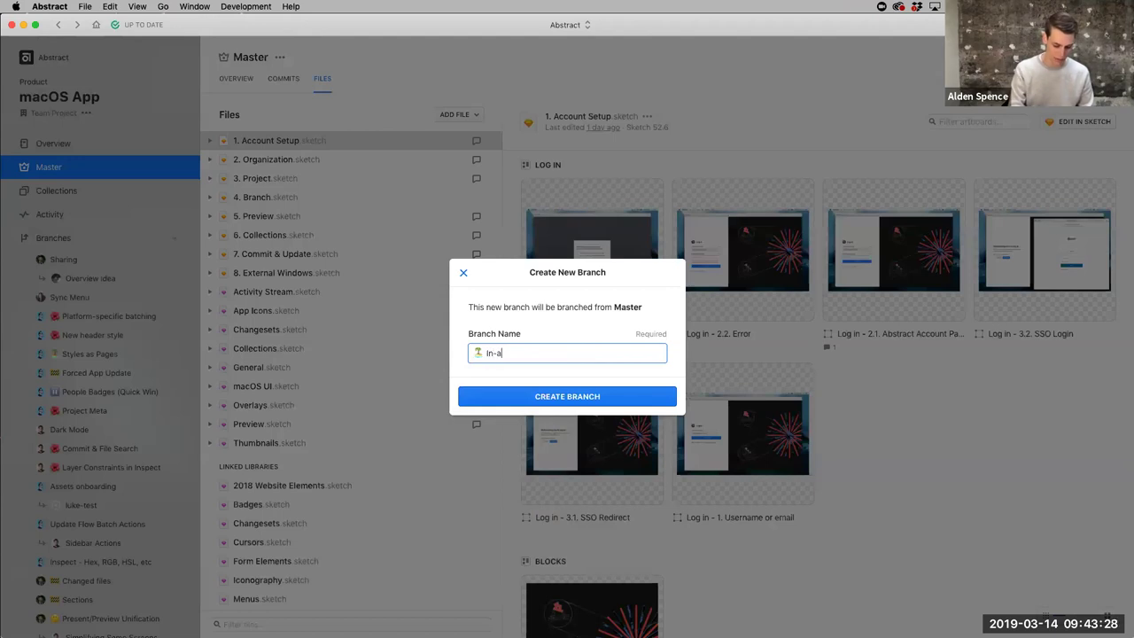
text(pp Onboarding)
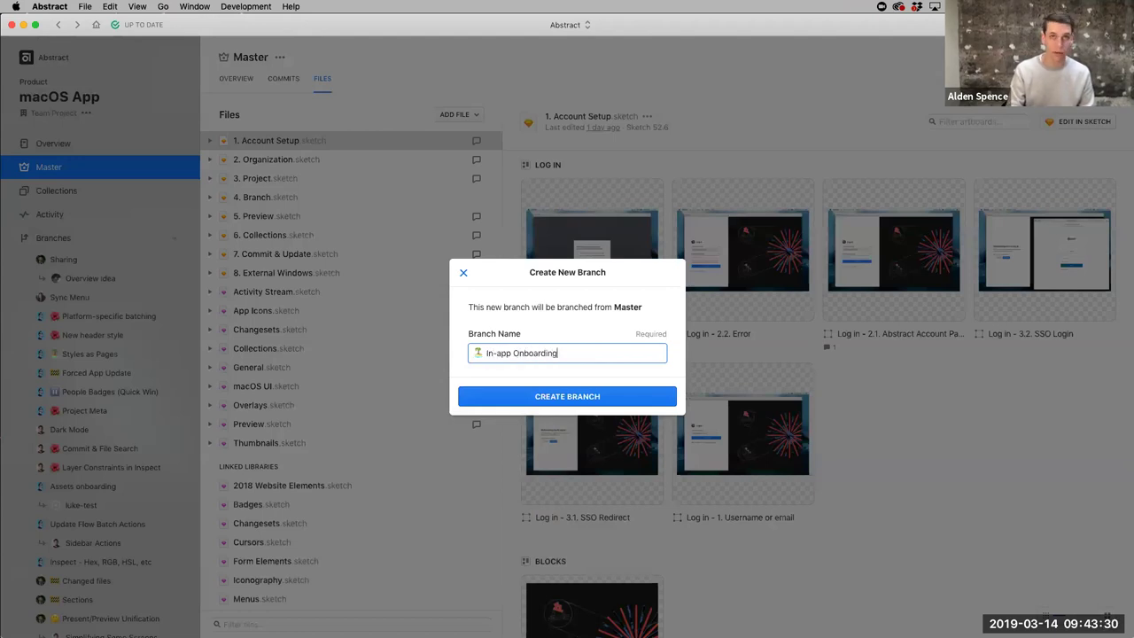
key(Return)
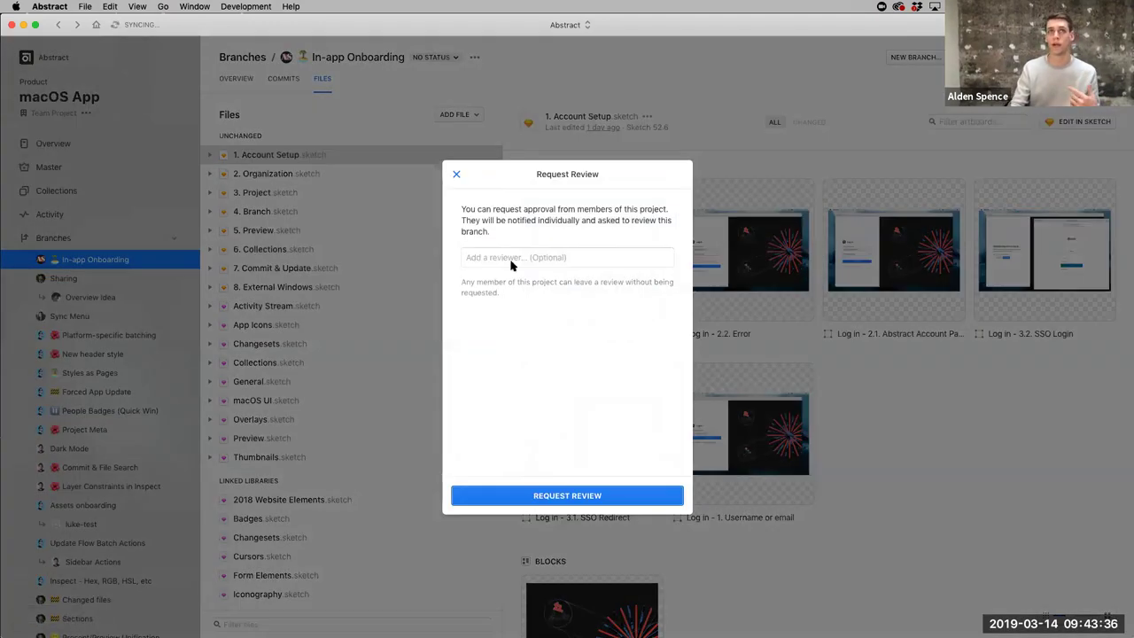
Step: Request a review of the In-app Onboarding branch, adding three project members as reviewers
click(512, 260)
text(dain)
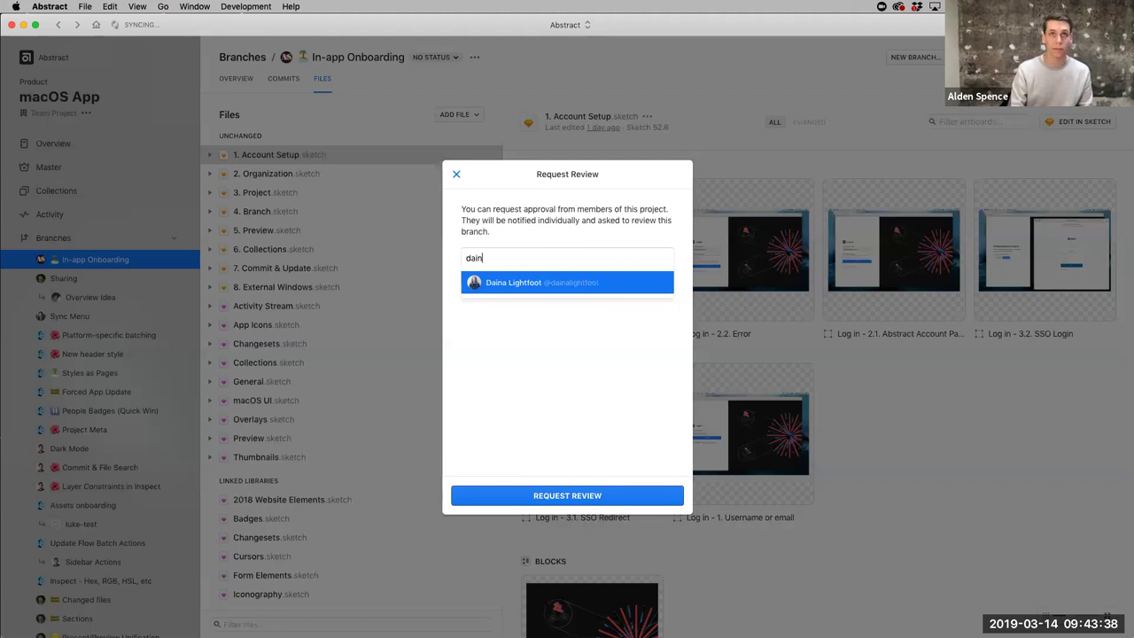
key(Return)
text(Moo)
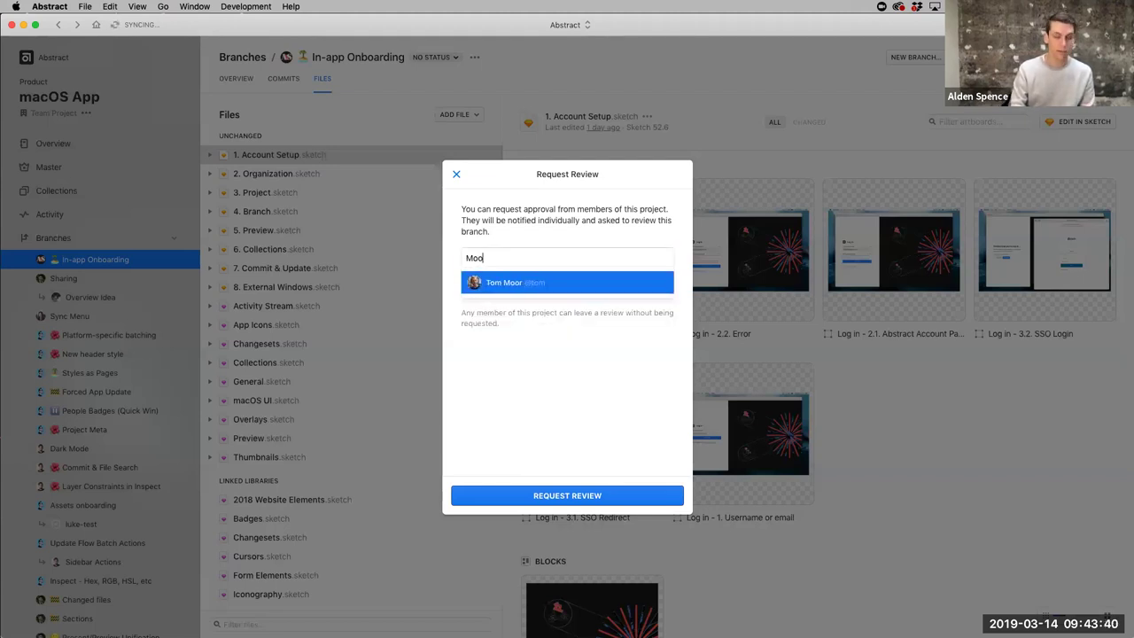
key(BackSpace)
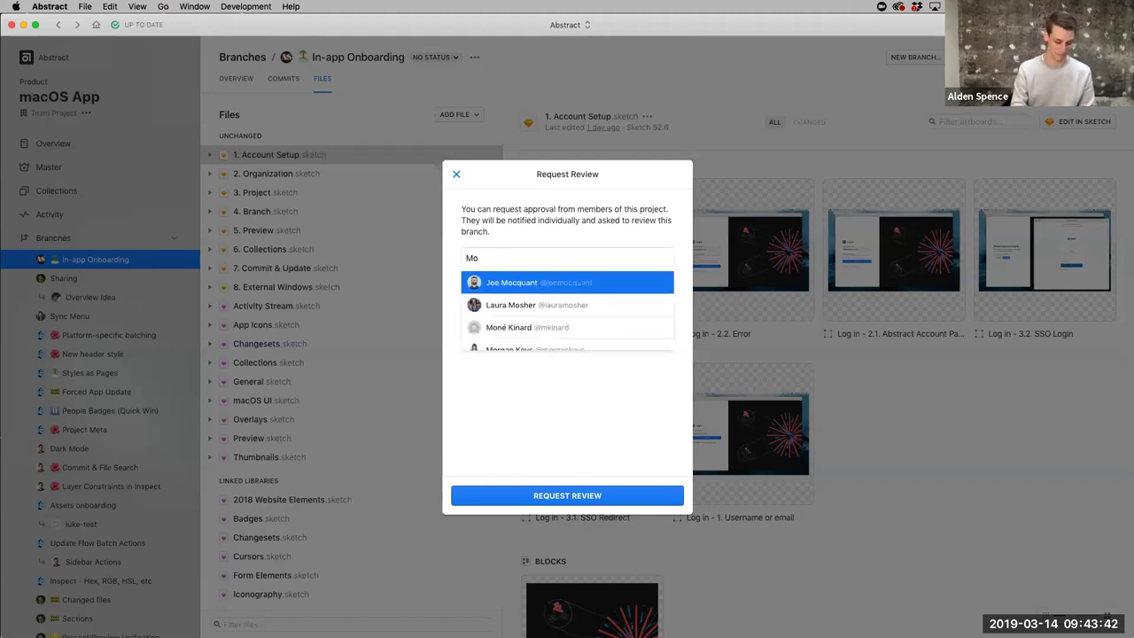
text(rgan)
key(Return)
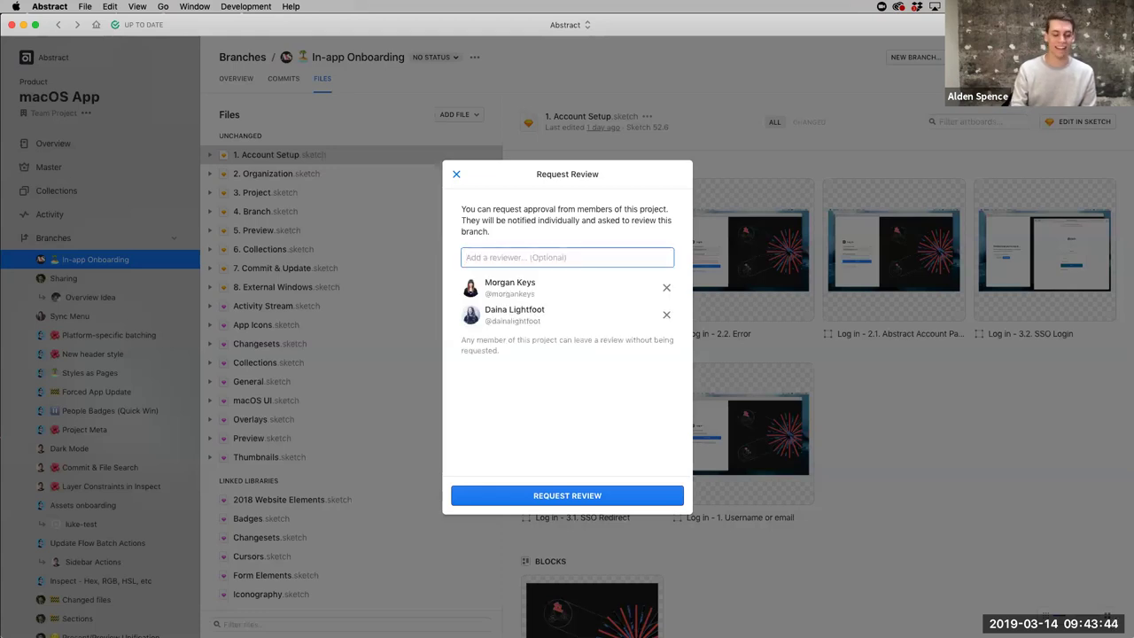
text(Jordan)
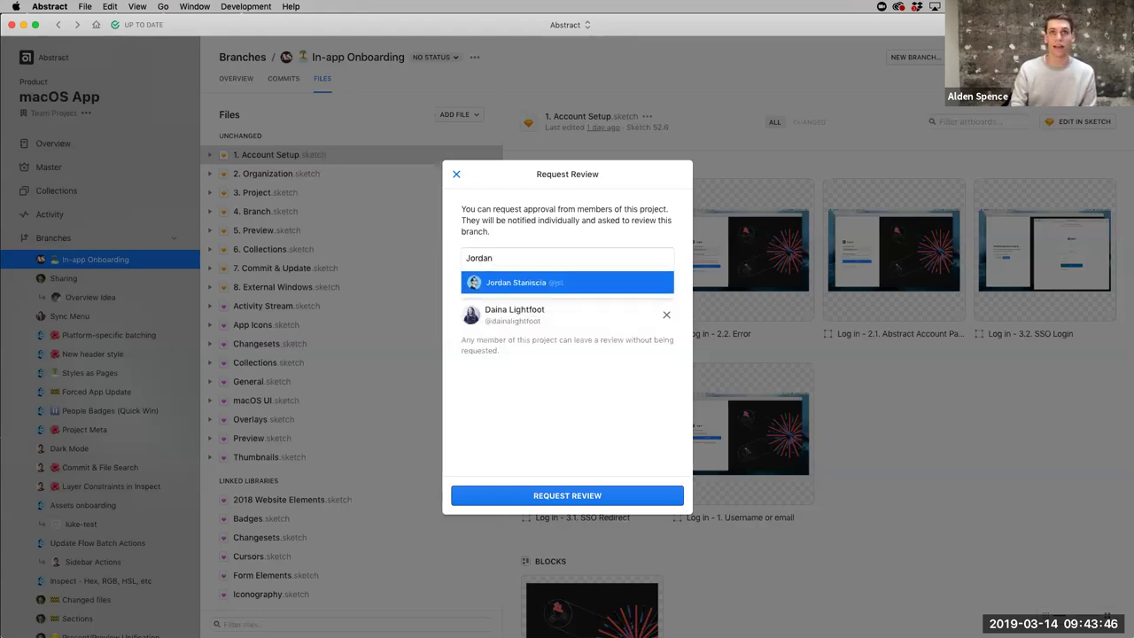
key(Return)
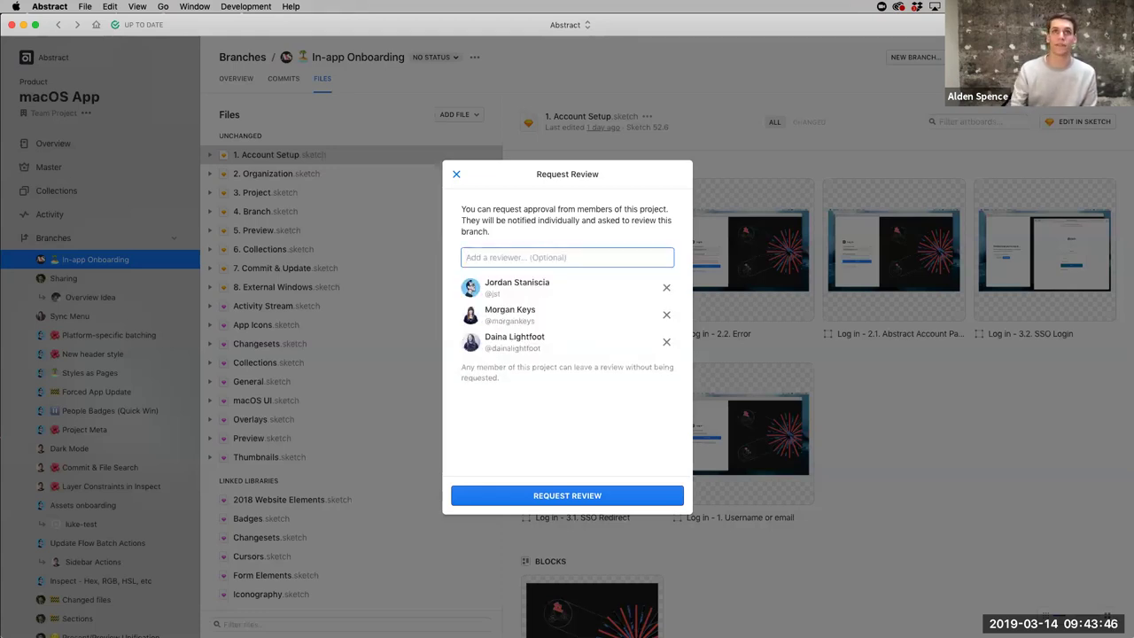
click(558, 496)
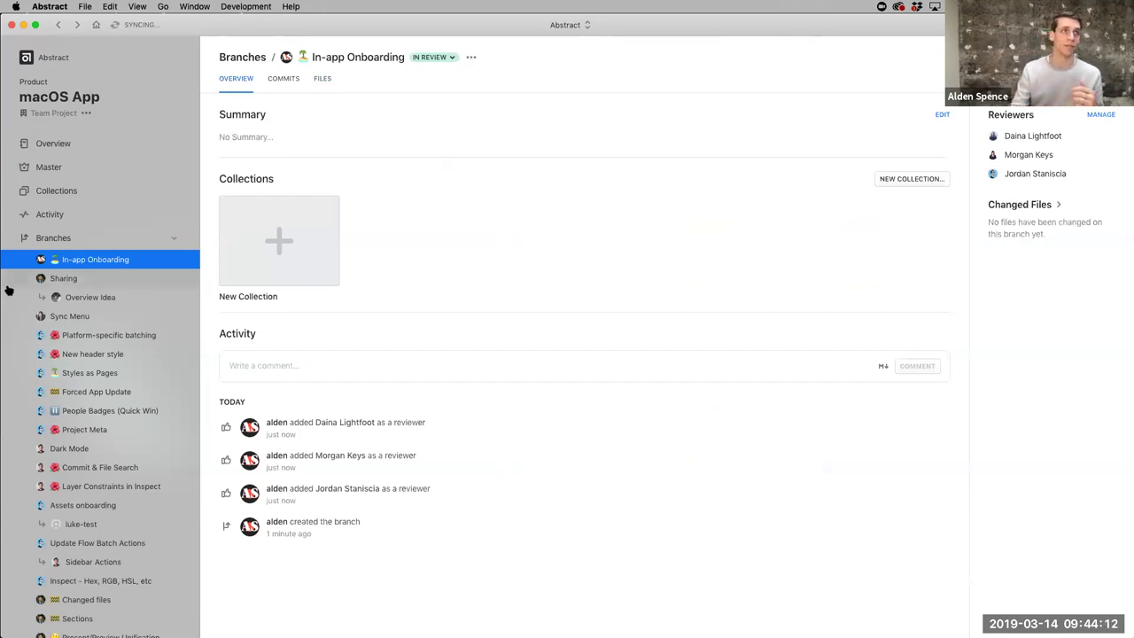
Step: Open the project's Forced App Update branch and examine its Approve changes and Request changes review options without submitting a review
click(55, 238)
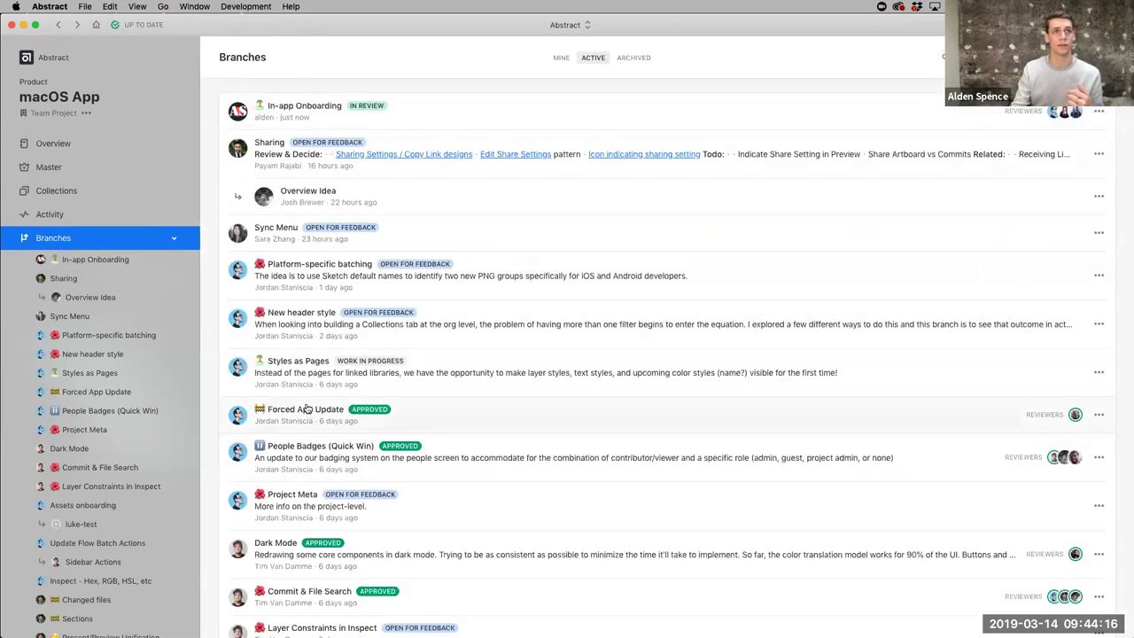
click(239, 422)
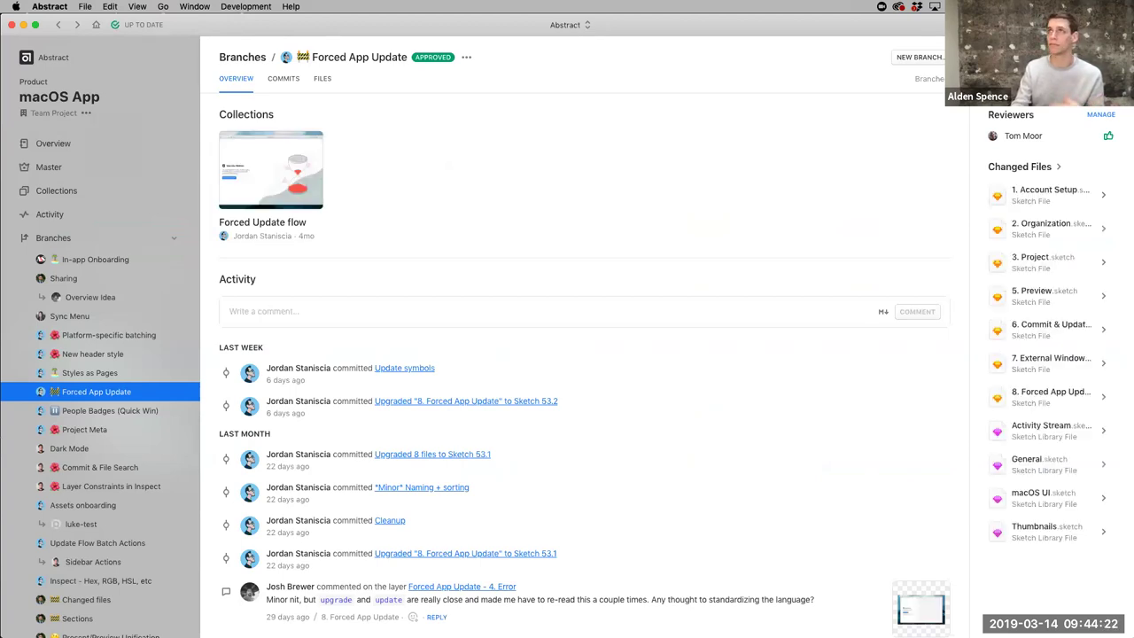
click(957, 60)
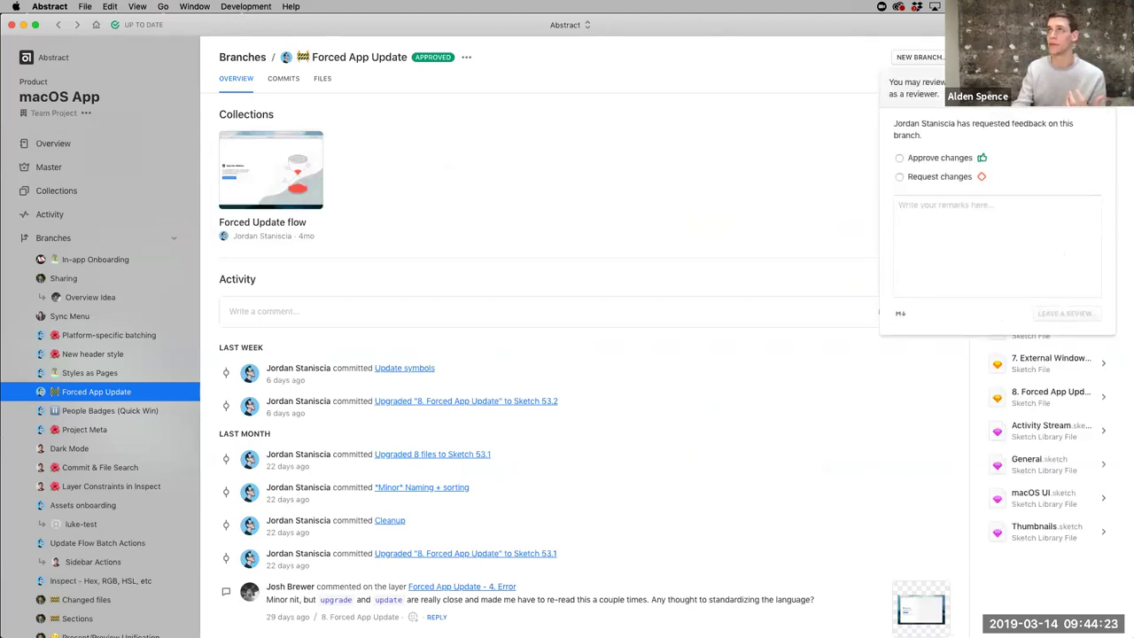
click(937, 158)
click(951, 221)
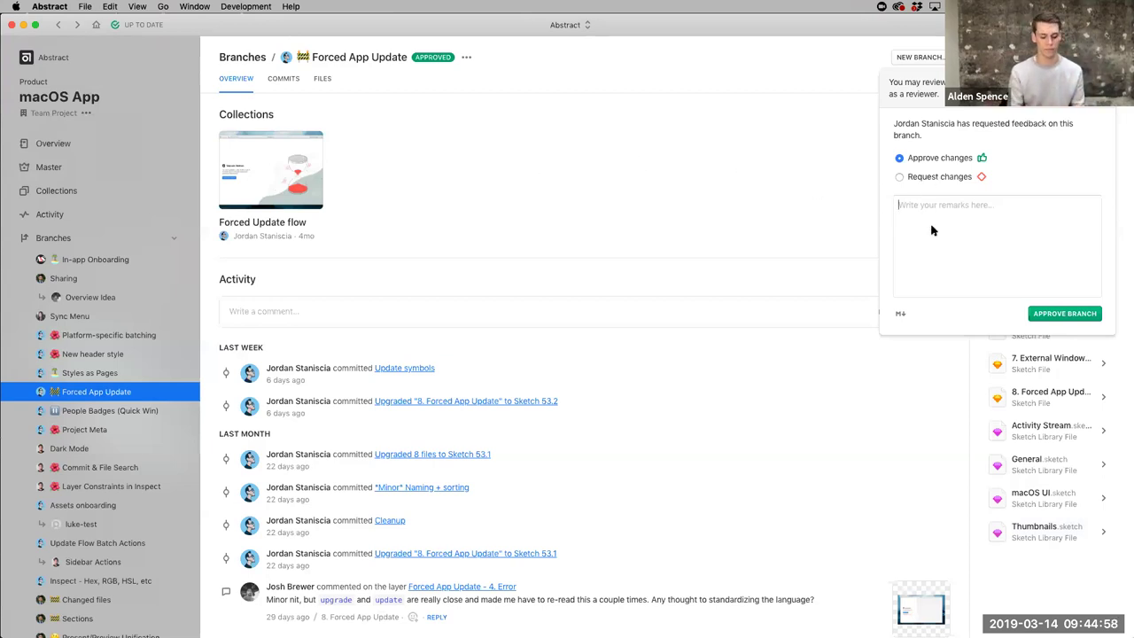
click(931, 178)
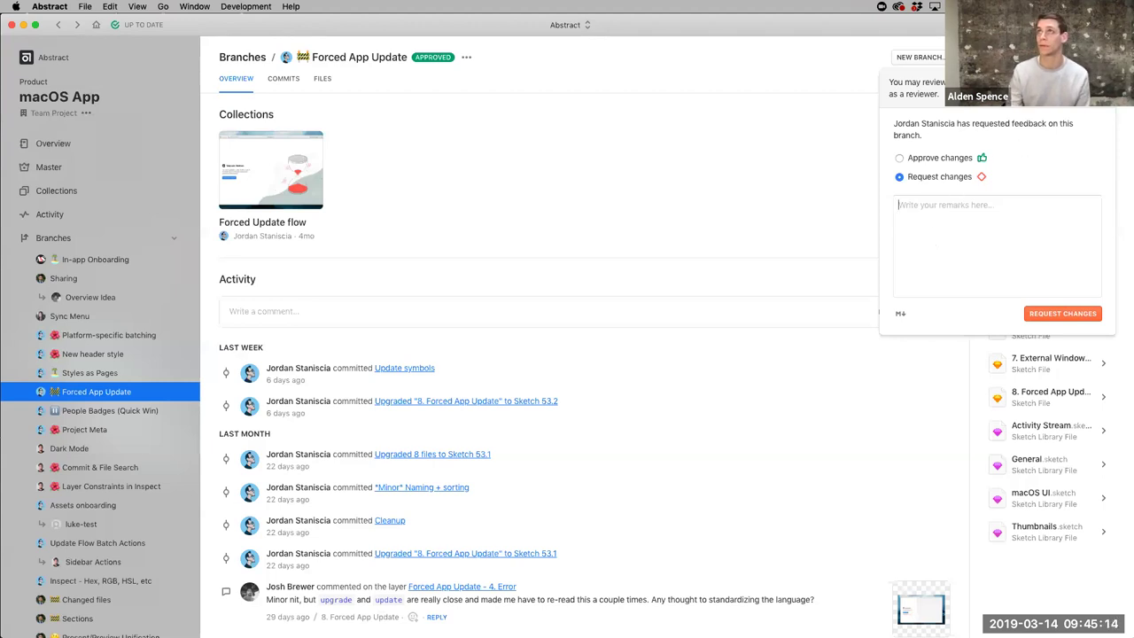
key(Escape)
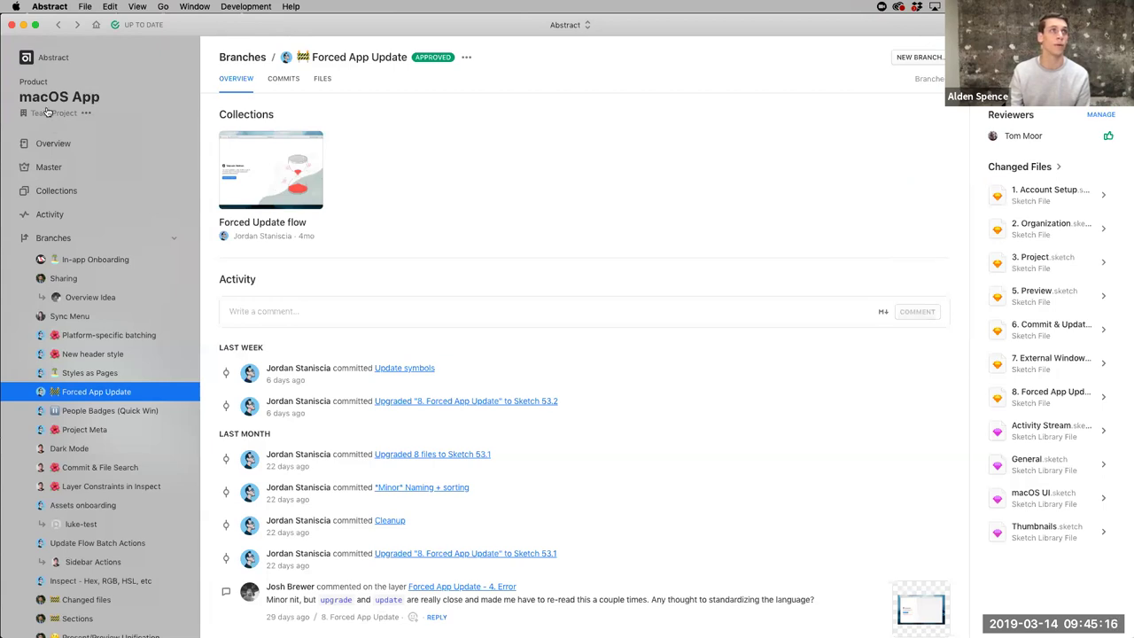
Step: Switch to the Marketing project and open its collection "Webinar // Collections & Design Reviews in Abstract"
click(46, 60)
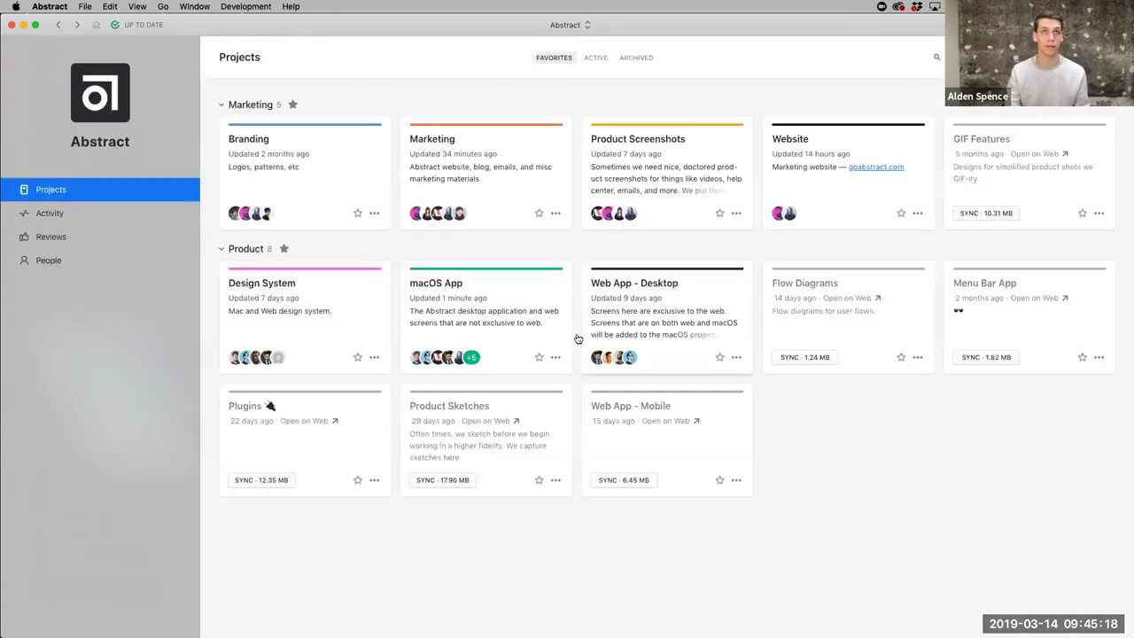
click(417, 132)
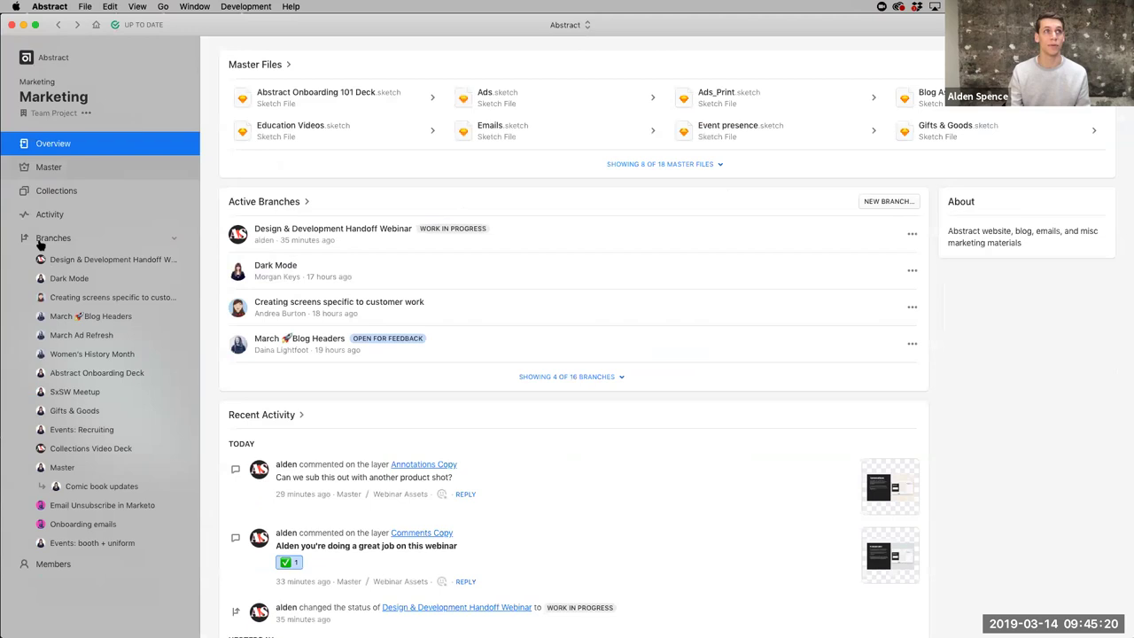
click(51, 166)
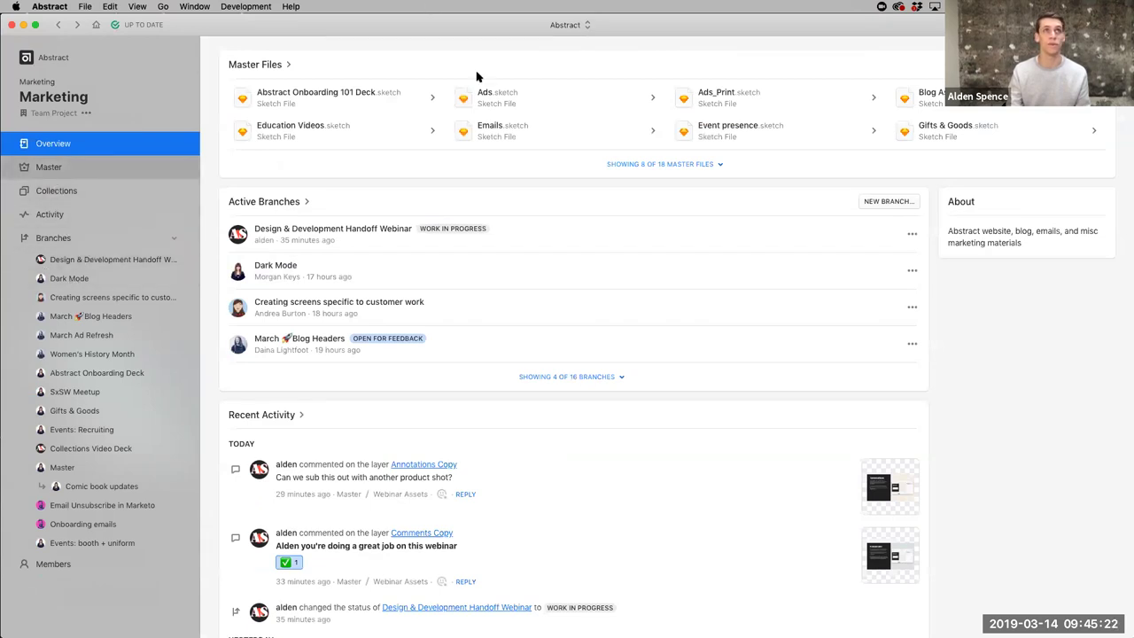
click(238, 79)
click(301, 172)
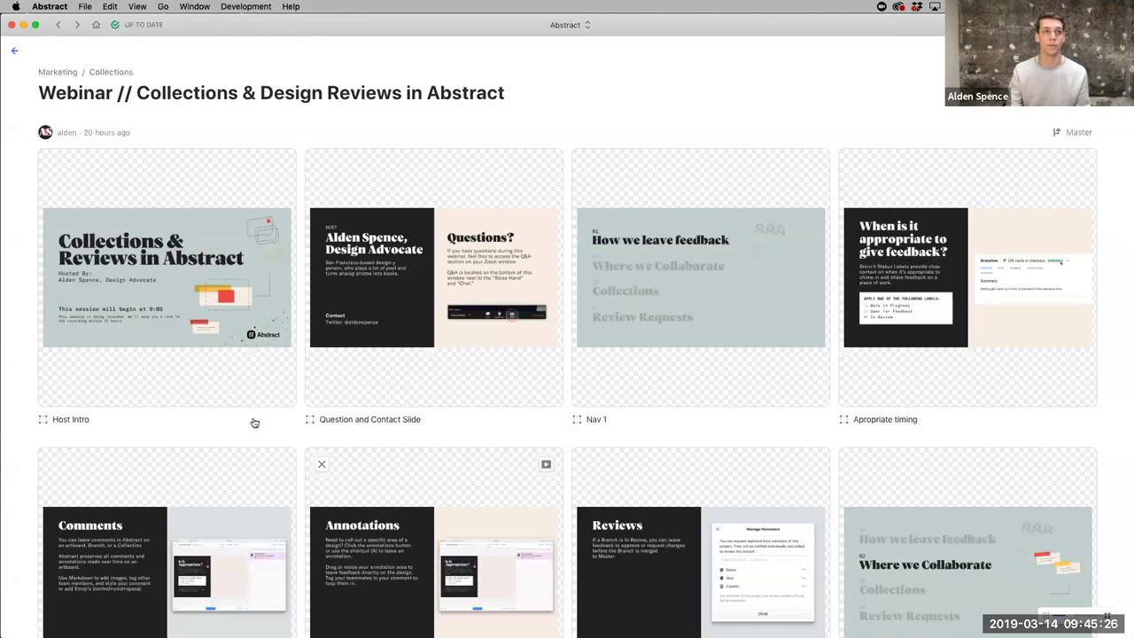
Step: Present the webinar collection starting from the Nav 4 artboard and advance to the "Requesting a review" slide
scroll(253, 422, down, 10)
scroll(254, 422, down, 5)
scroll(550, 195, up, 1)
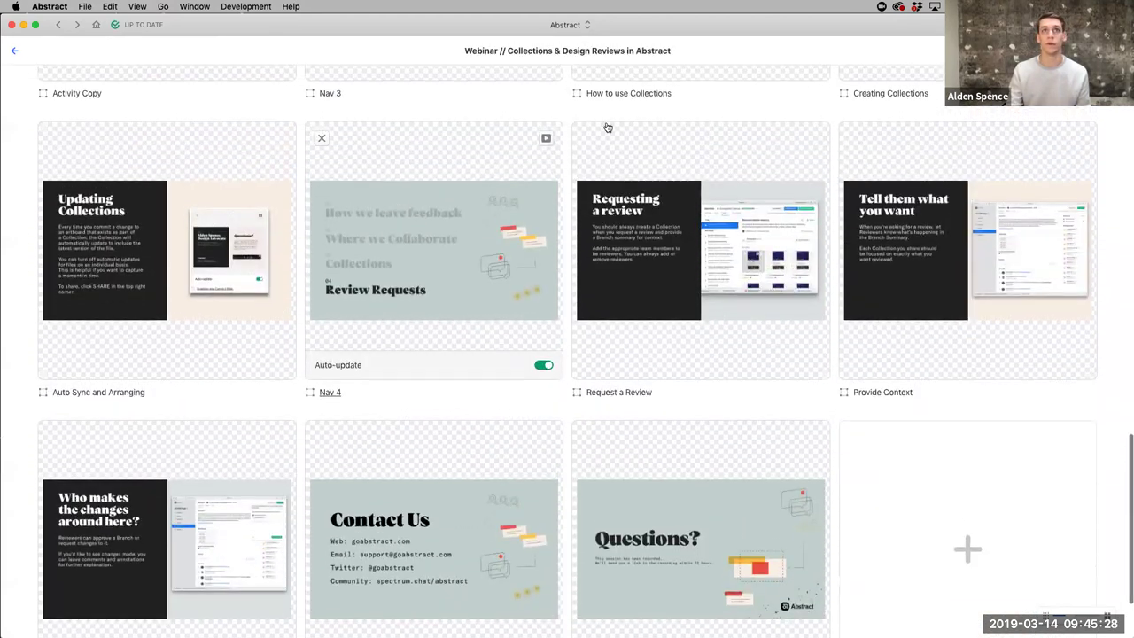
click(544, 139)
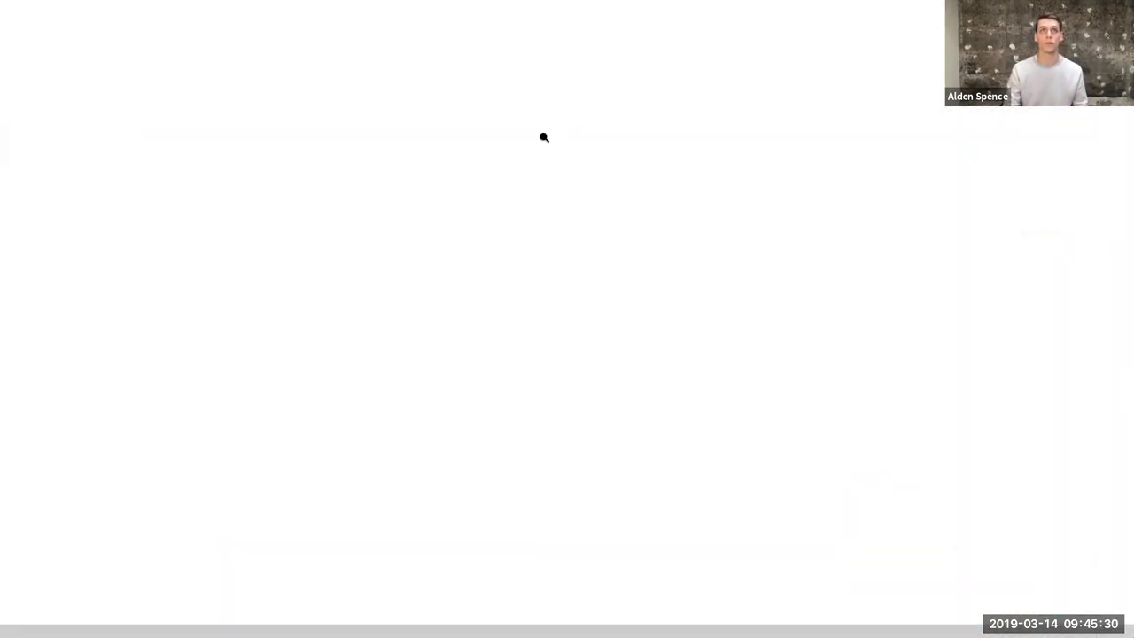
key(Right)
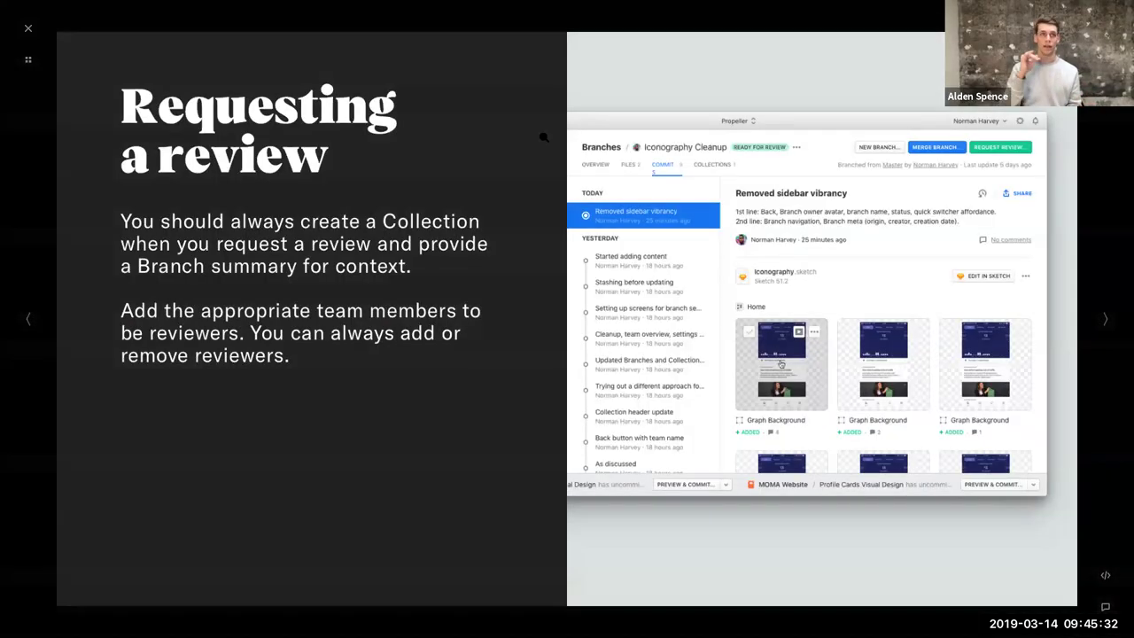